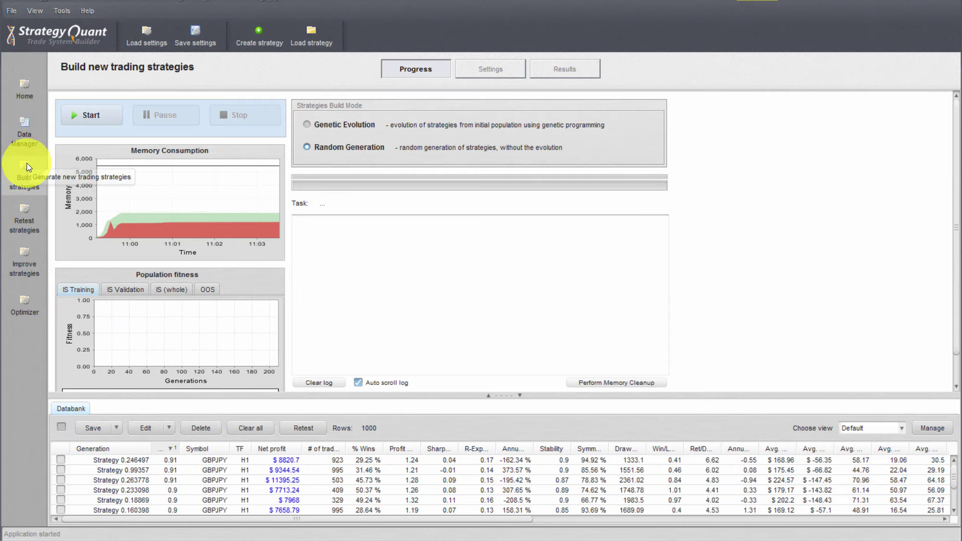
# Examine the history data symbols available in the Data Manager, including AUDJPY
pyautogui.click(26, 136)
pyautogui.scroll(-3, 156, 225)
pyautogui.scroll(3, 151, 226)
pyautogui.scroll(-3, 151, 234)
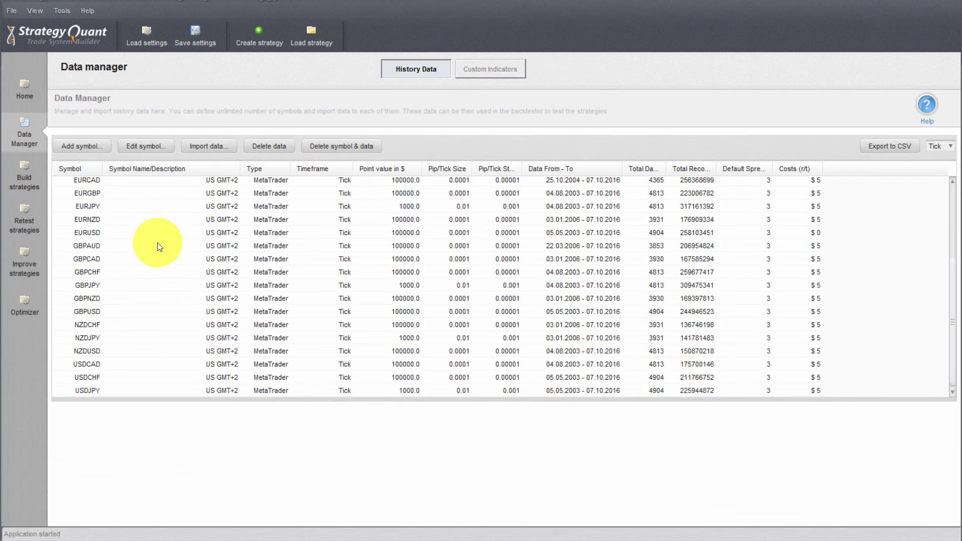
pyautogui.scroll(3, 129, 304)
pyautogui.click(111, 209)
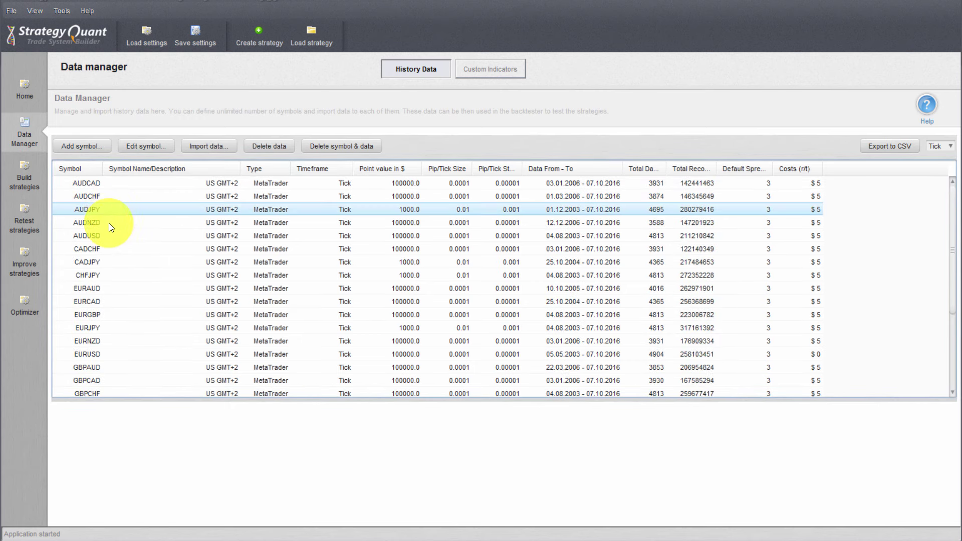
pyautogui.scroll(-3, 103, 256)
pyautogui.scroll(3, 115, 268)
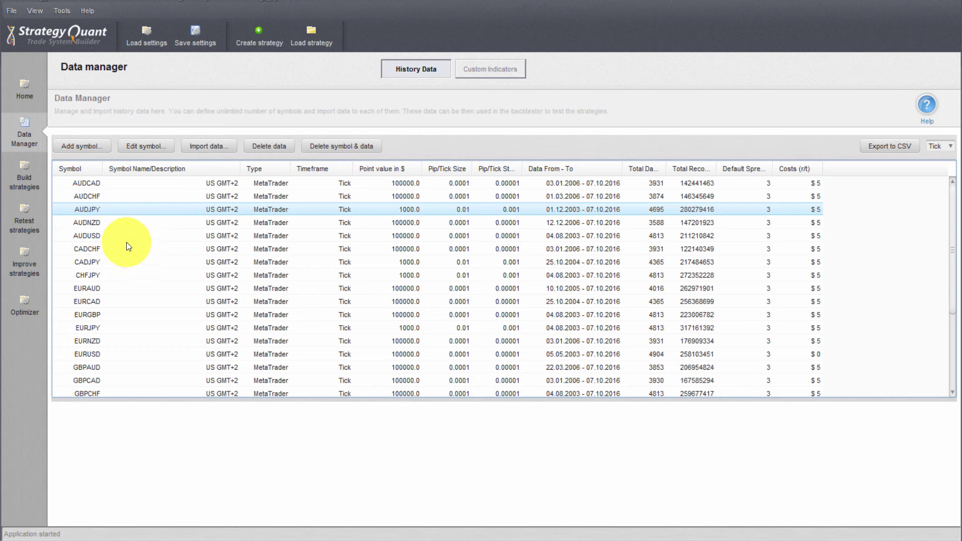
pyautogui.scroll(-3, 132, 245)
pyautogui.scroll(3, 131, 248)
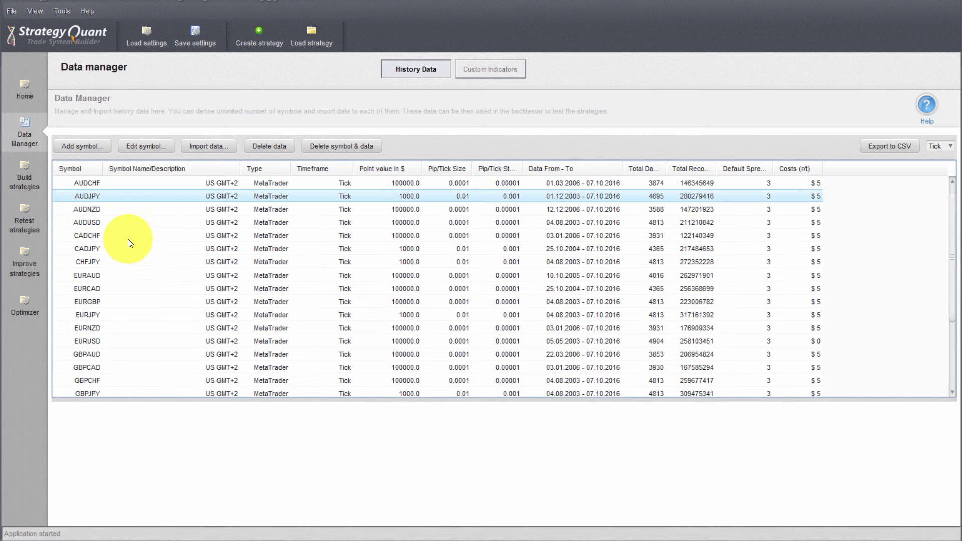
# Open the backtest data settings for building new strategies
pyautogui.click(31, 180)
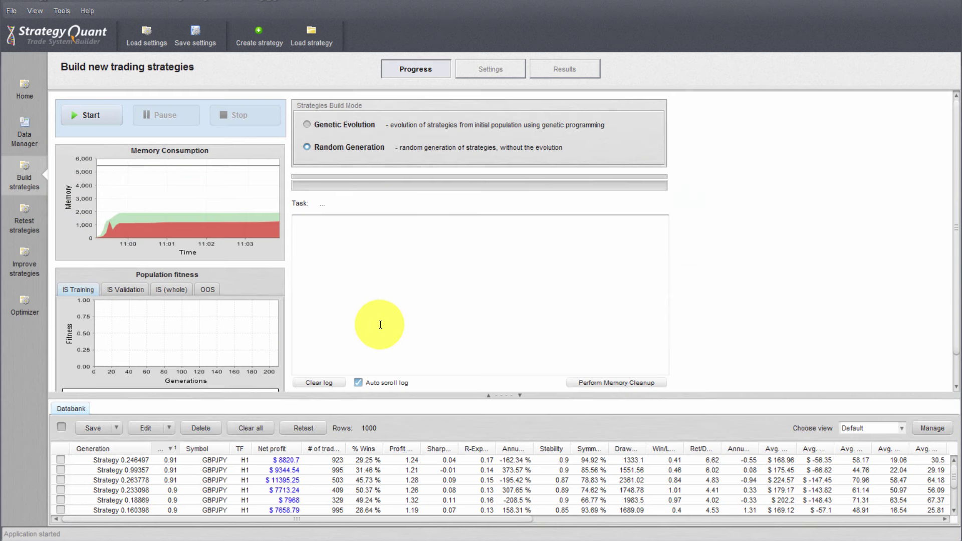
pyautogui.moveTo(438, 396); pyautogui.dragTo(371, 351)
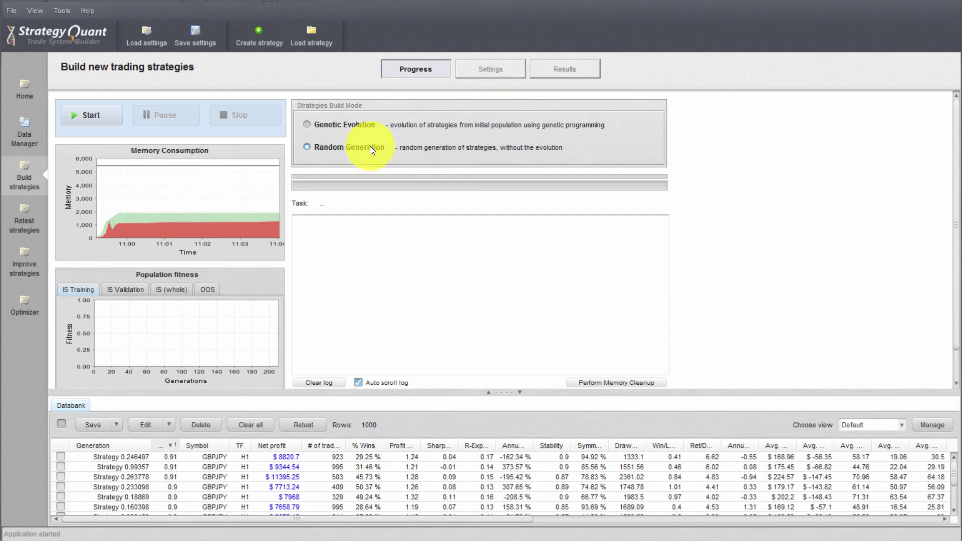
pyautogui.click(478, 69)
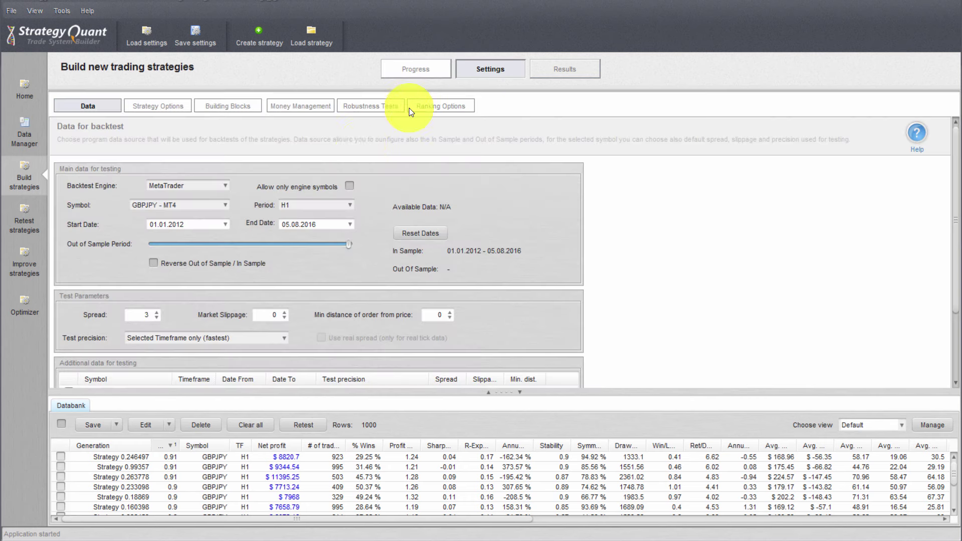
# Try the Trade on Bar Open (fastest) test precision, acknowledge the warning, and restore Selected Timeframe only (fastest)
pyautogui.click(215, 338)
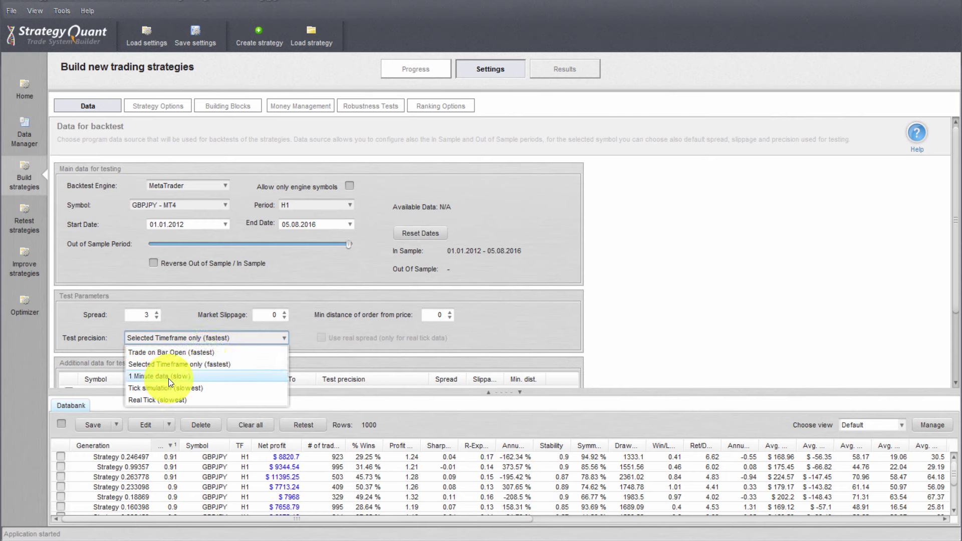
pyautogui.click(197, 353)
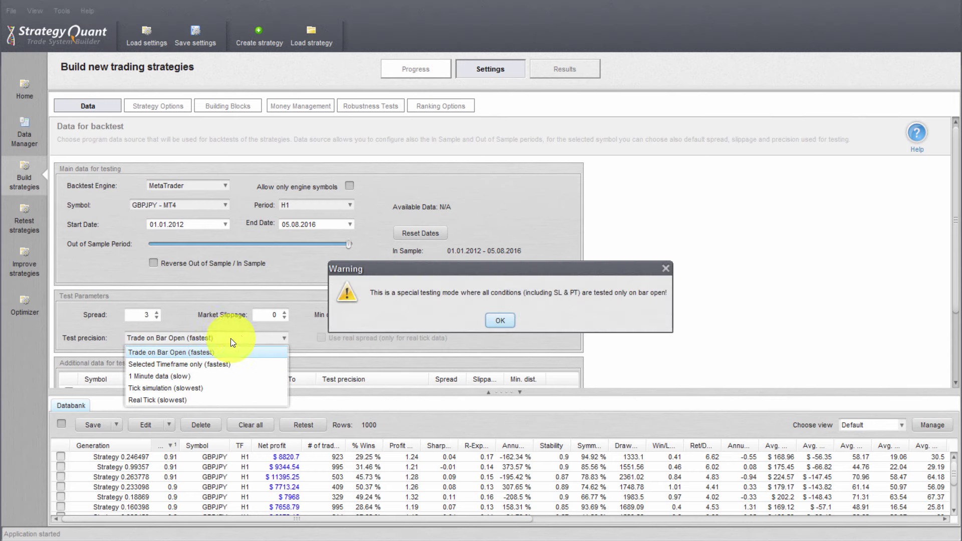
pyautogui.click(500, 325)
pyautogui.click(194, 339)
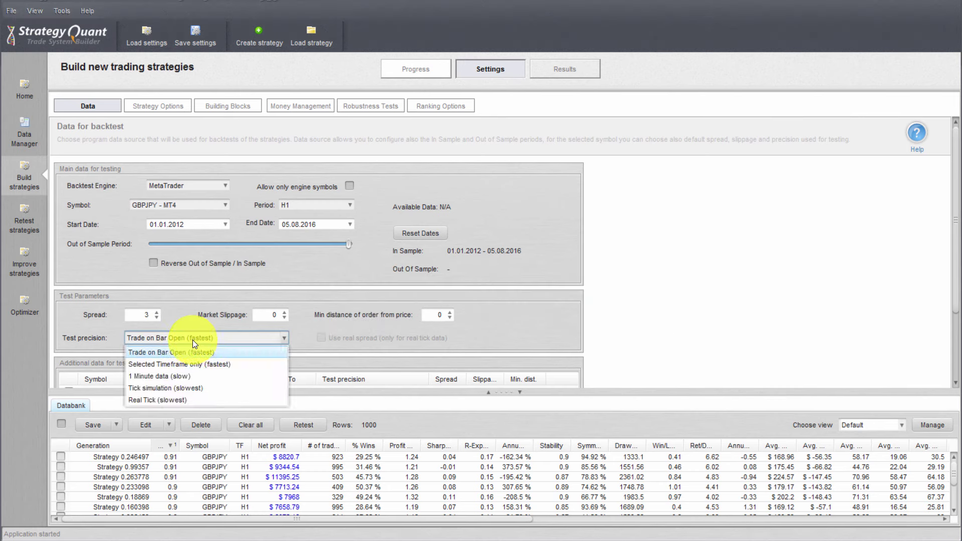
pyautogui.click(188, 364)
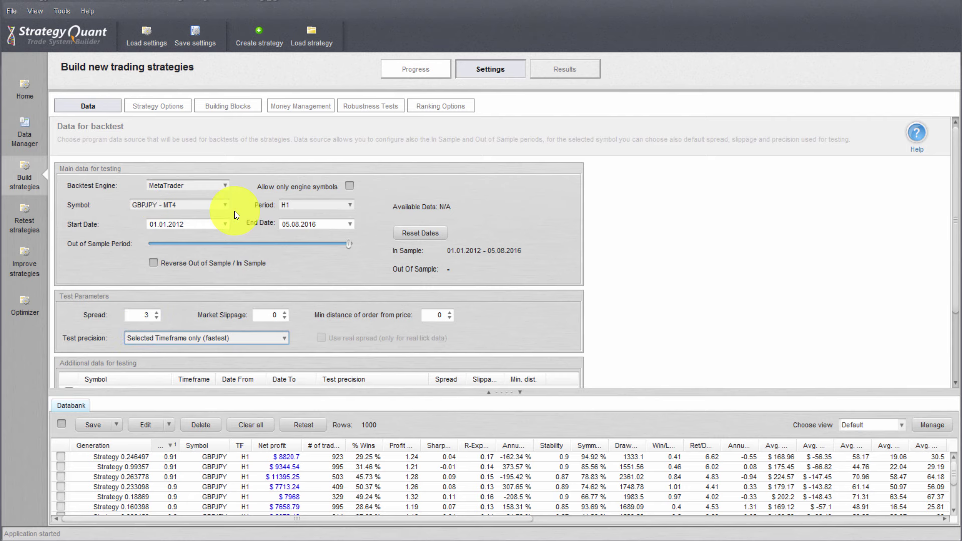
# Run the random strategy generation briefly, keeping the existing strategies in the Databank, and stop it
pyautogui.click(415, 74)
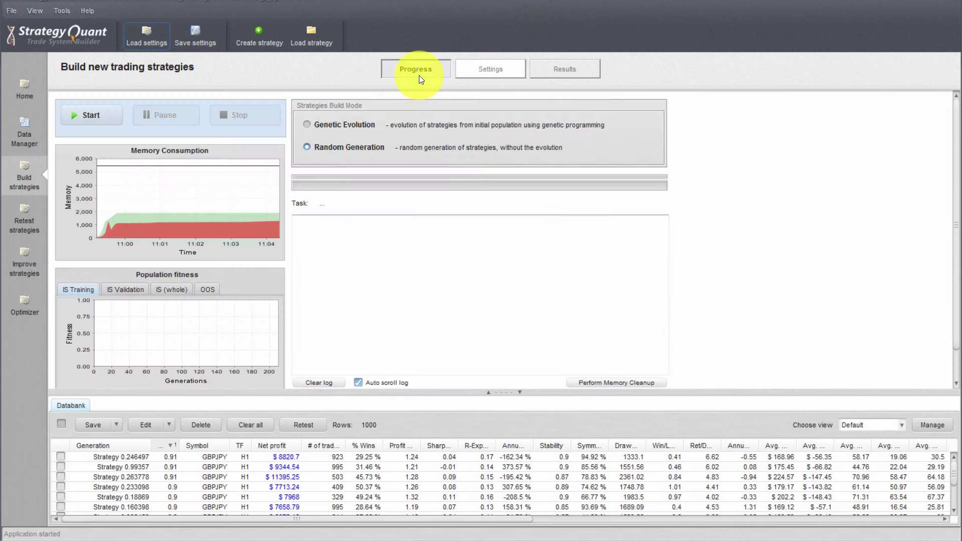
pyautogui.click(105, 124)
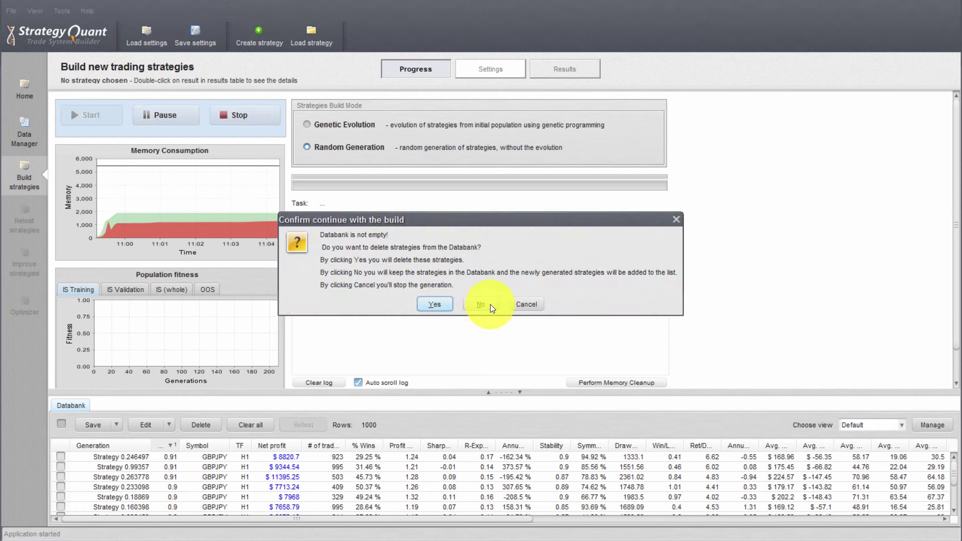
pyautogui.click(489, 305)
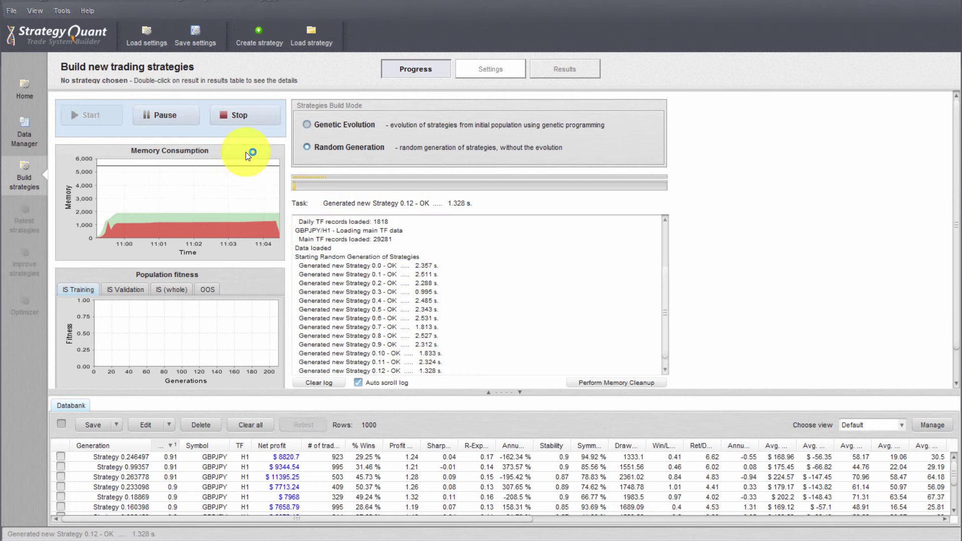
pyautogui.click(247, 119)
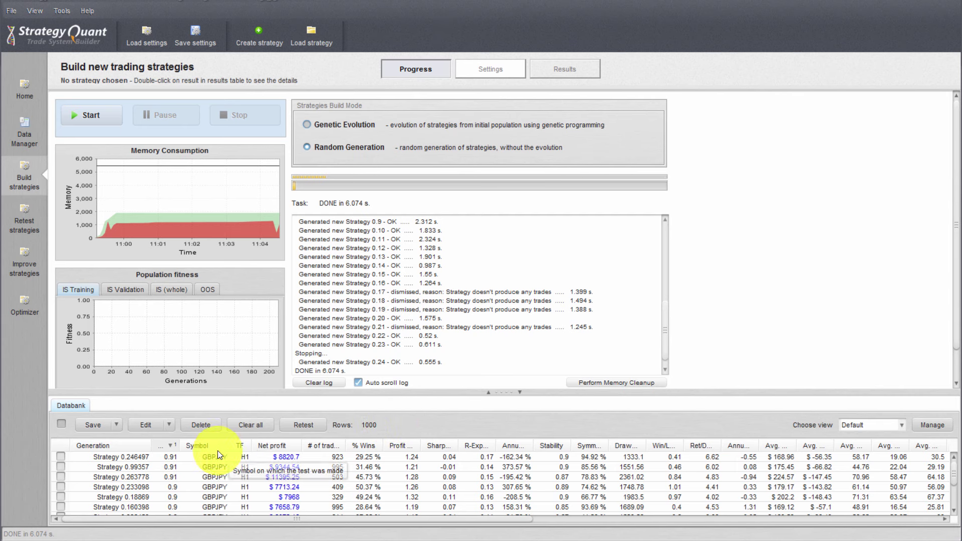
# Review the equity charts of the first five strategies in the Databank
pyautogui.doubleClick(198, 457)
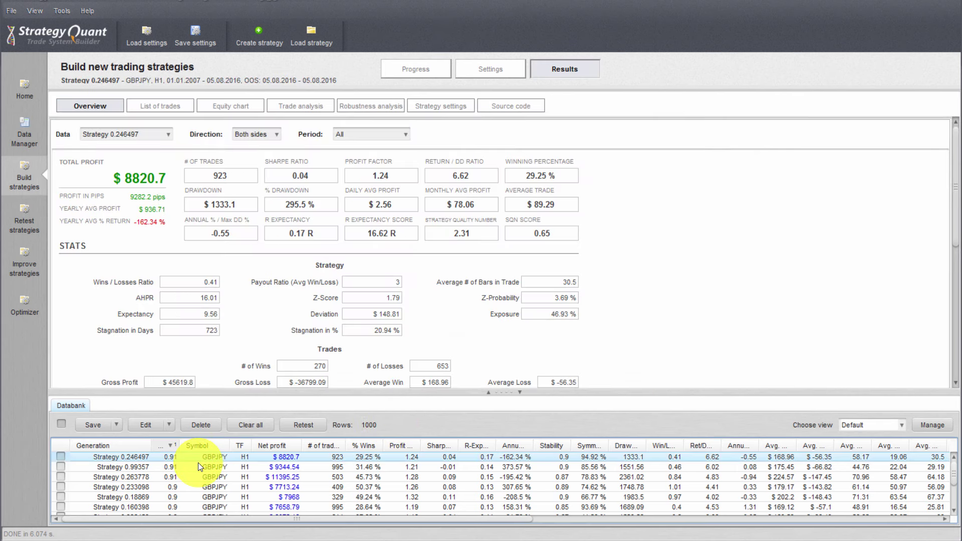
pyautogui.click(212, 110)
pyautogui.press('Down')
pyautogui.press('Down')
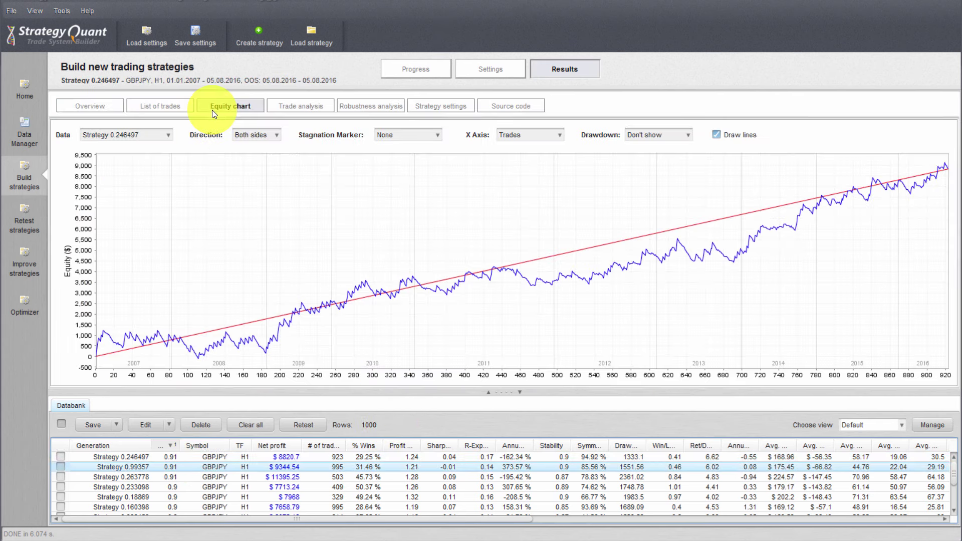
pyautogui.press('Down')
pyautogui.press('Down')
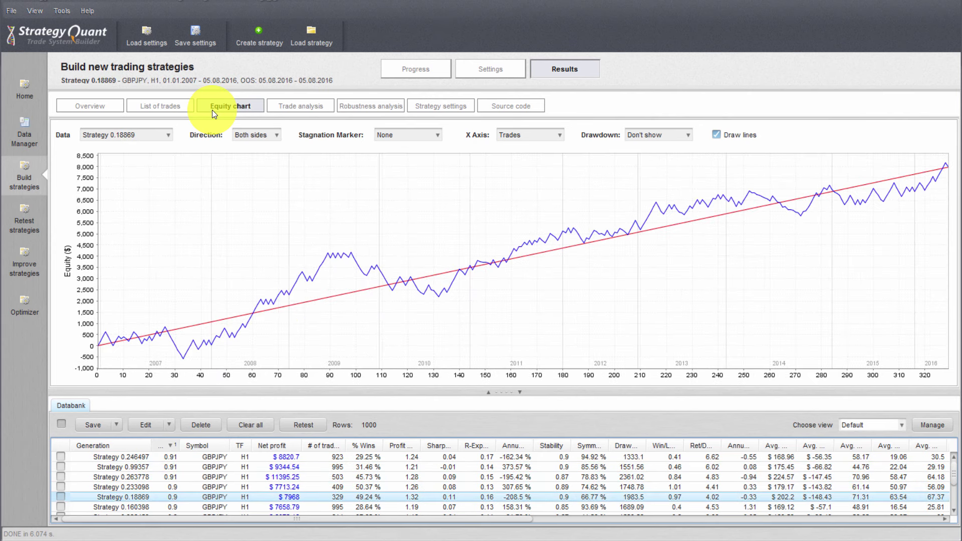
# Send all Databank strategies to Retest and load the build task settings there too
pyautogui.click(414, 71)
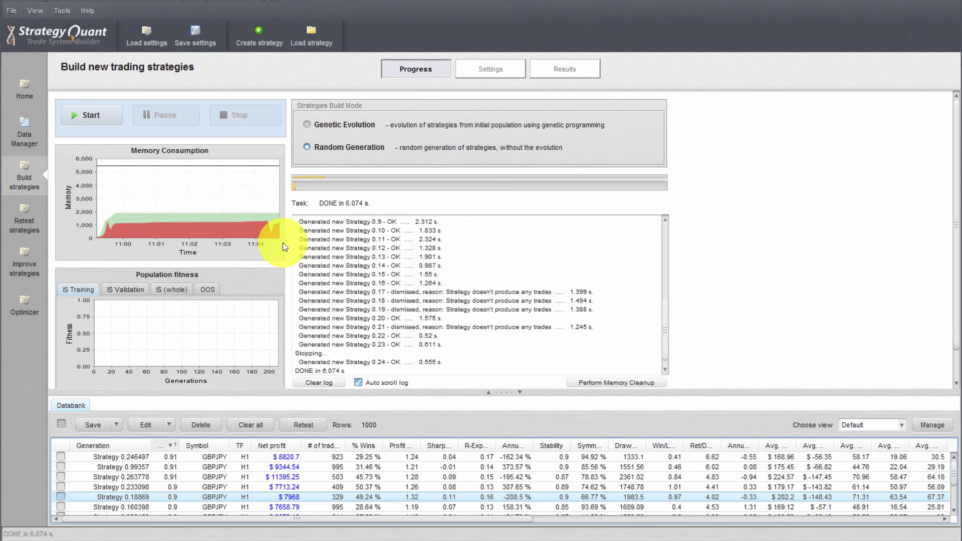
pyautogui.click(61, 425)
pyautogui.click(305, 426)
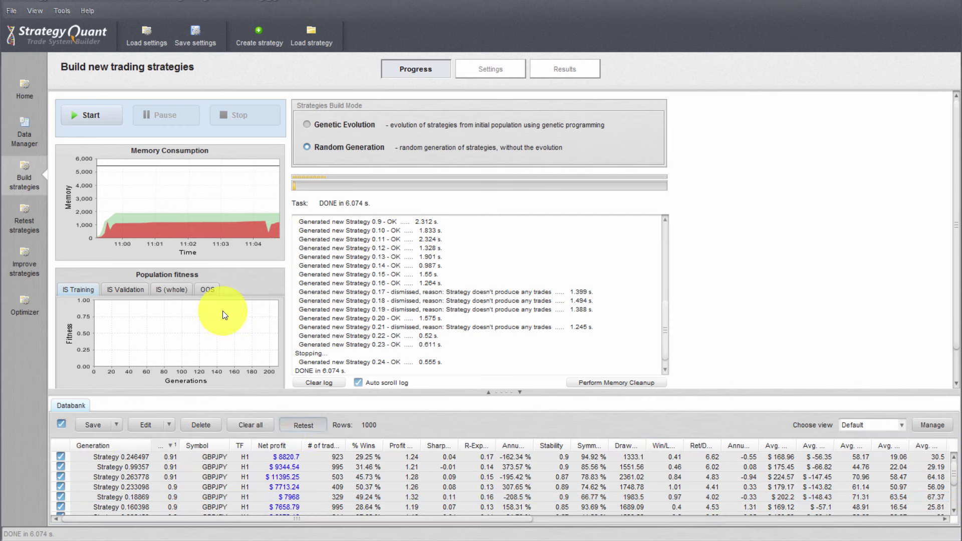
pyautogui.click(457, 293)
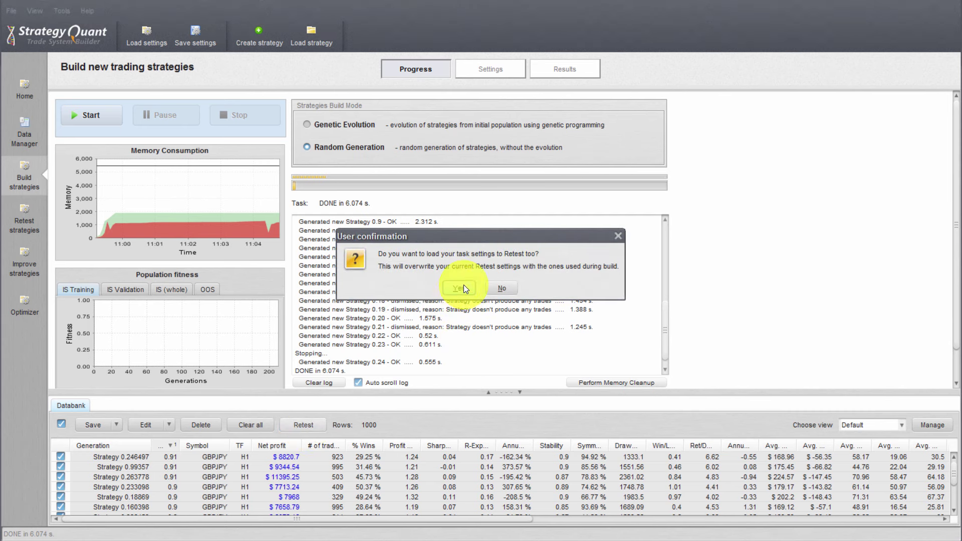
pyautogui.click(458, 288)
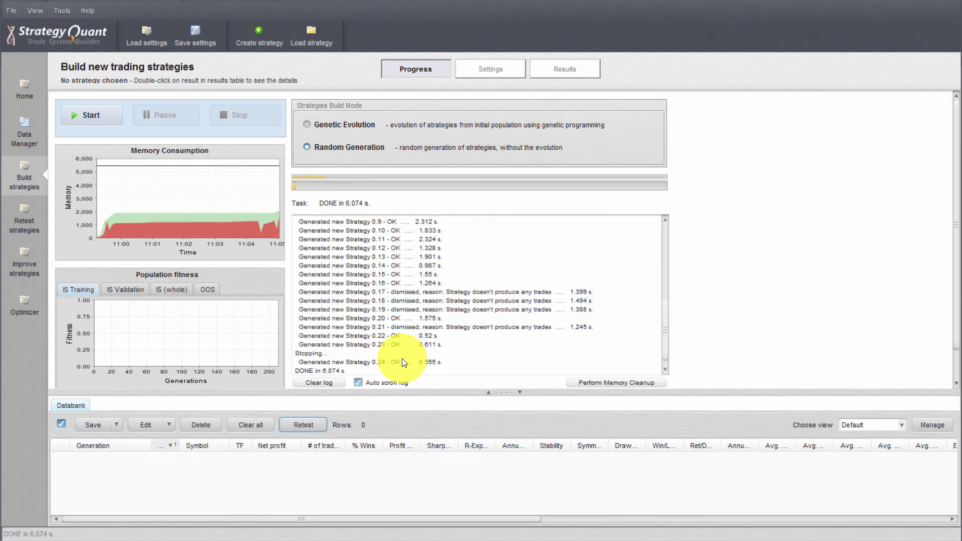
# Enlarge the list of test strategies in Retest and sort it by fitness from highest to lowest
pyautogui.click(19, 221)
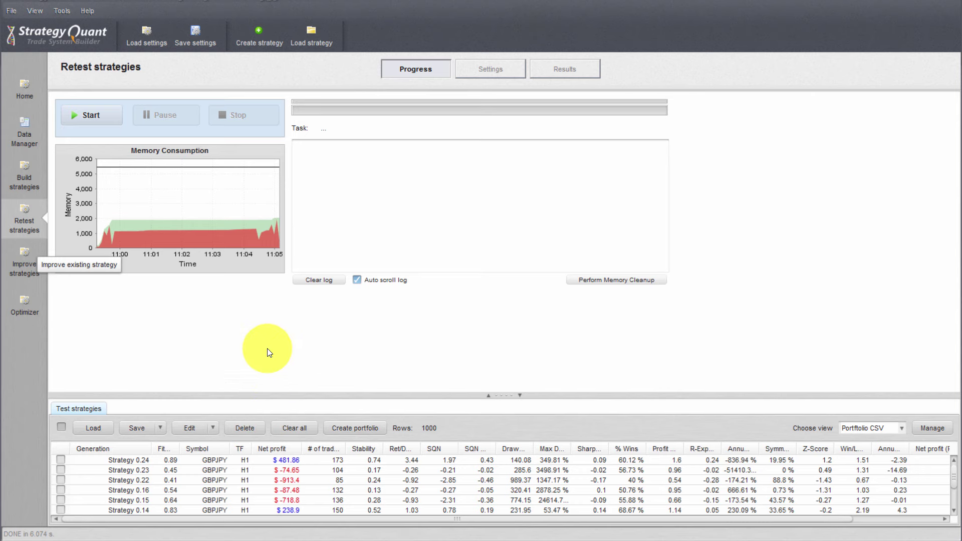
pyautogui.moveTo(266, 396); pyautogui.dragTo(266, 340)
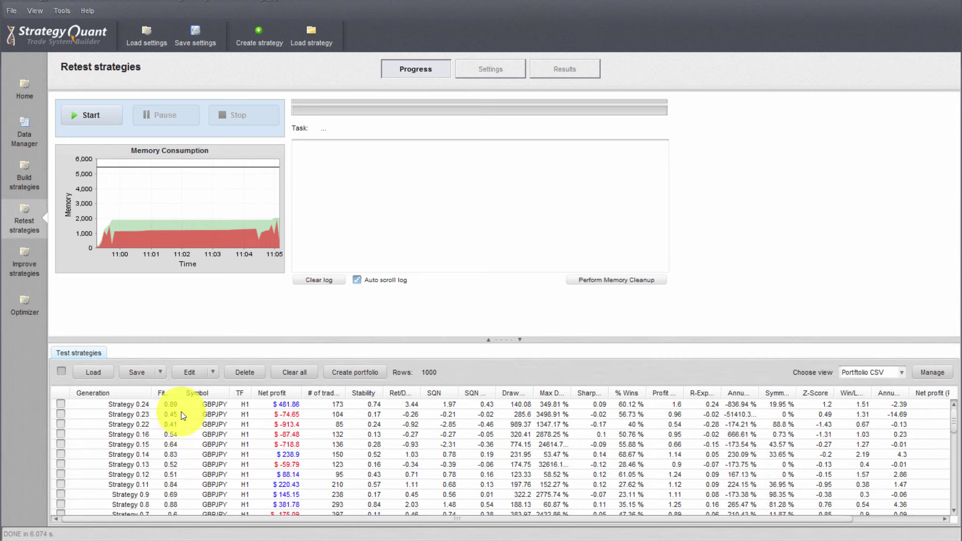
pyautogui.click(167, 393)
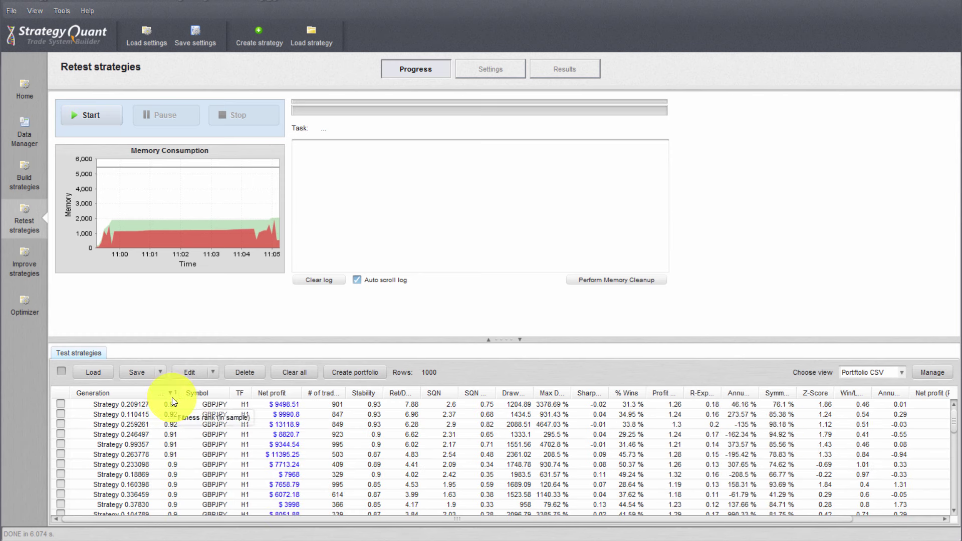
pyautogui.scroll(-5, 954, 426)
pyautogui.scroll(5, 954, 426)
pyautogui.click(322, 406)
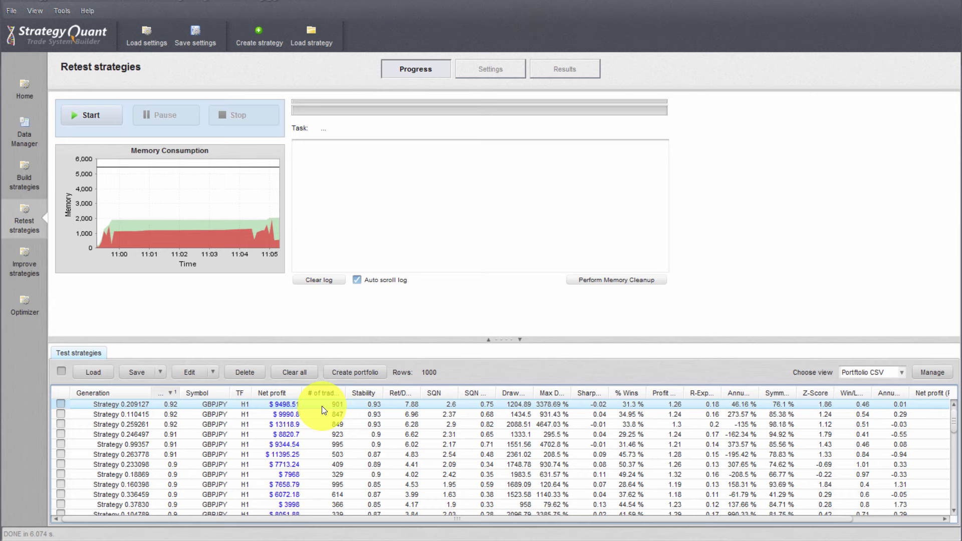
# Set the retest's test precision to Real Tick (slowest) and select all strategies in the list
pyautogui.click(496, 72)
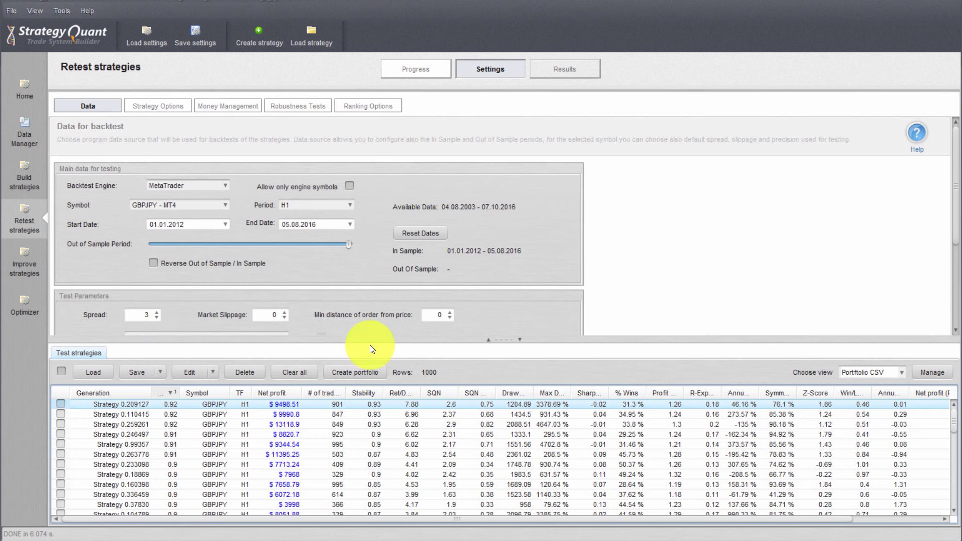
pyautogui.moveTo(369, 338); pyautogui.dragTo(366, 348)
pyautogui.click(250, 338)
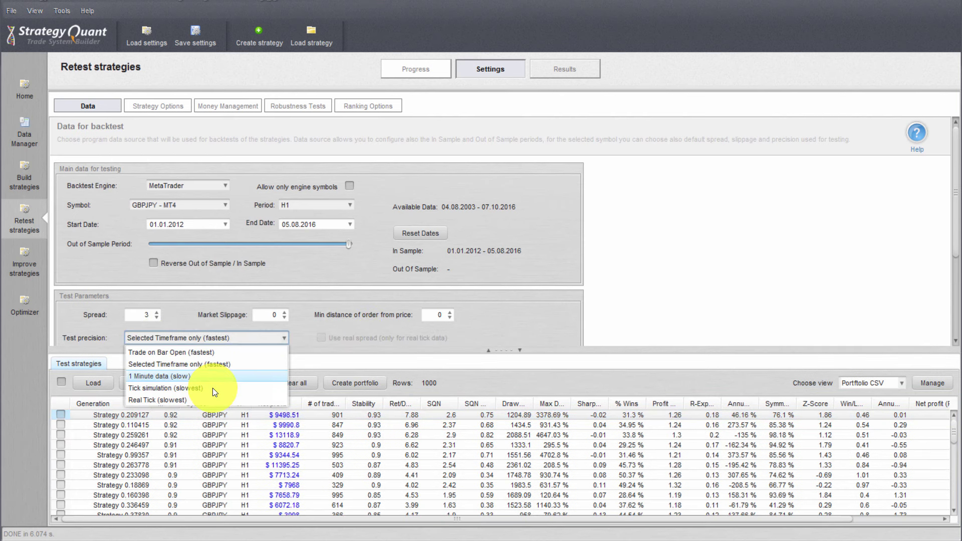
pyautogui.click(203, 399)
pyautogui.click(418, 71)
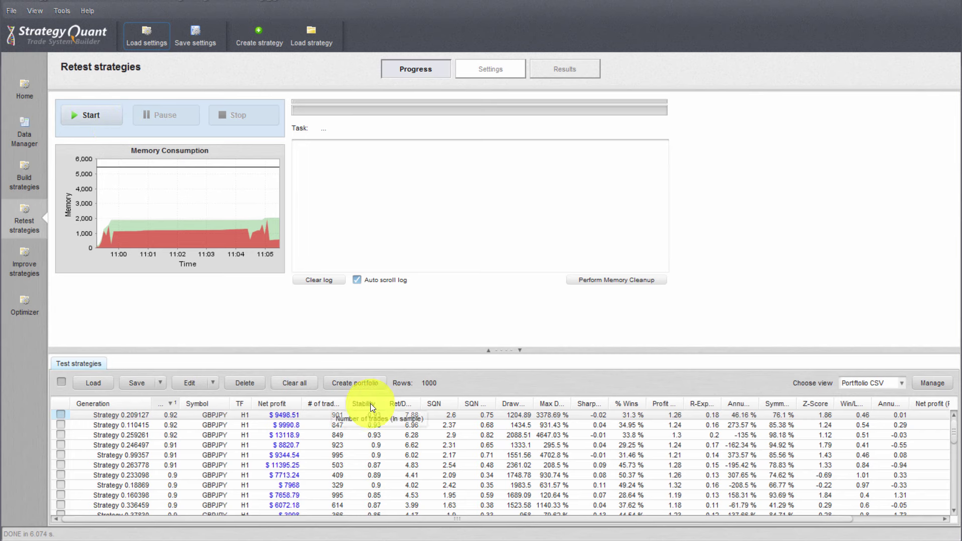
pyautogui.click(60, 384)
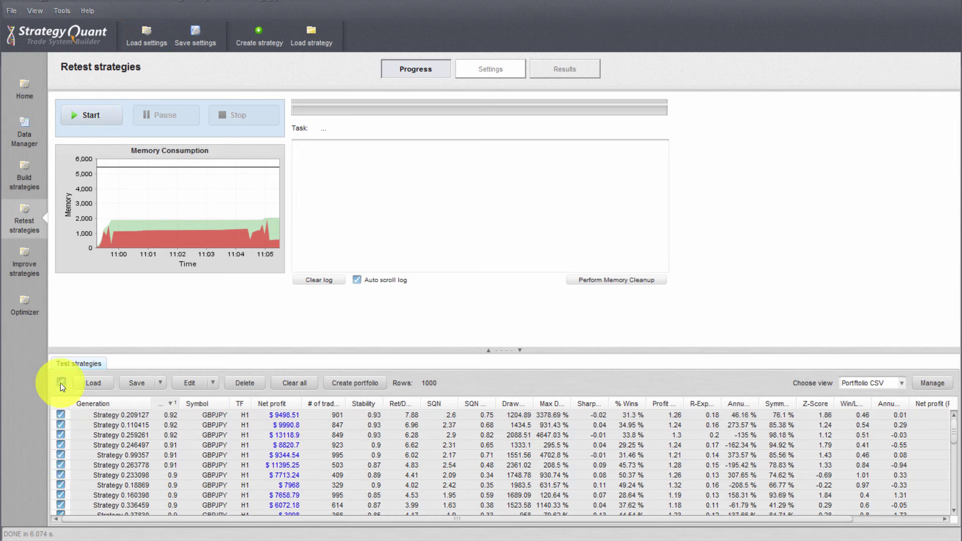
pyautogui.click(161, 384)
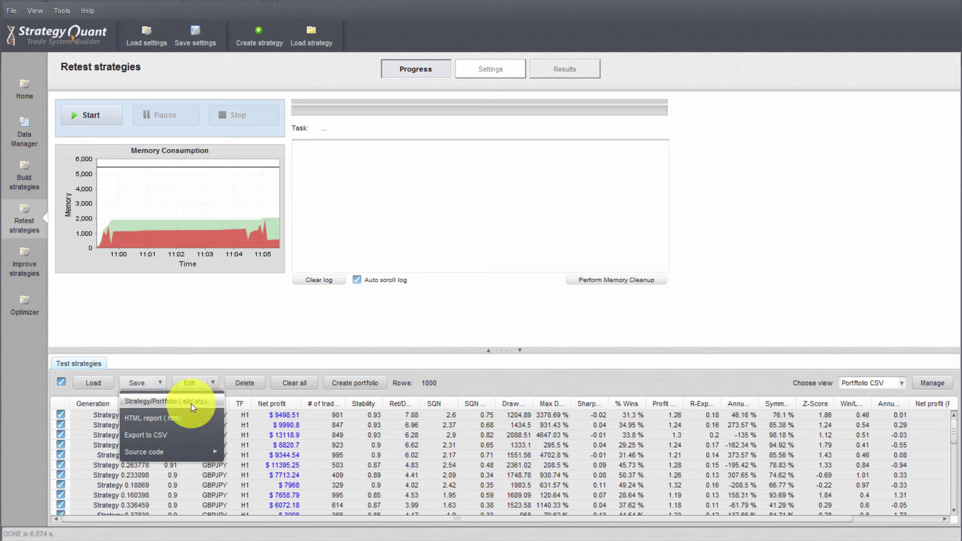
pyautogui.click(167, 401)
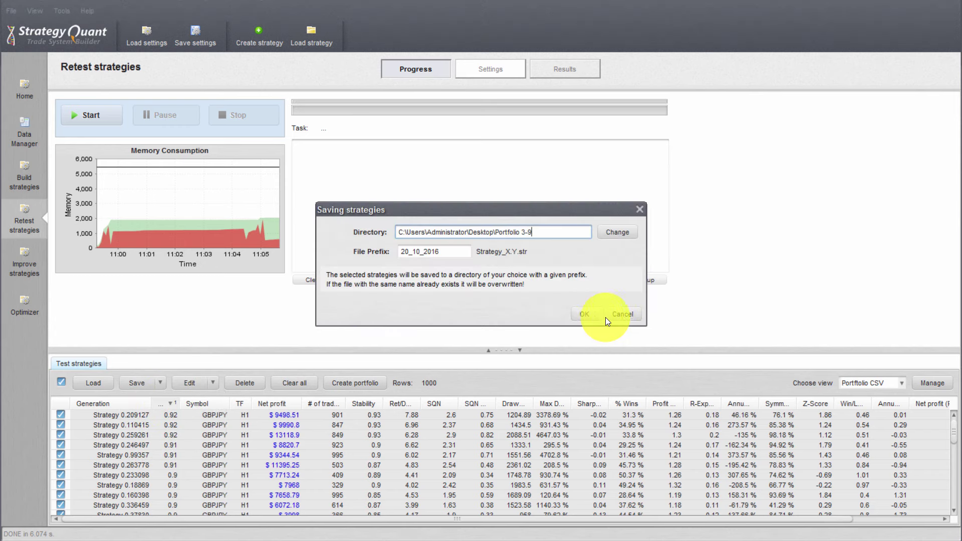
pyautogui.click(621, 317)
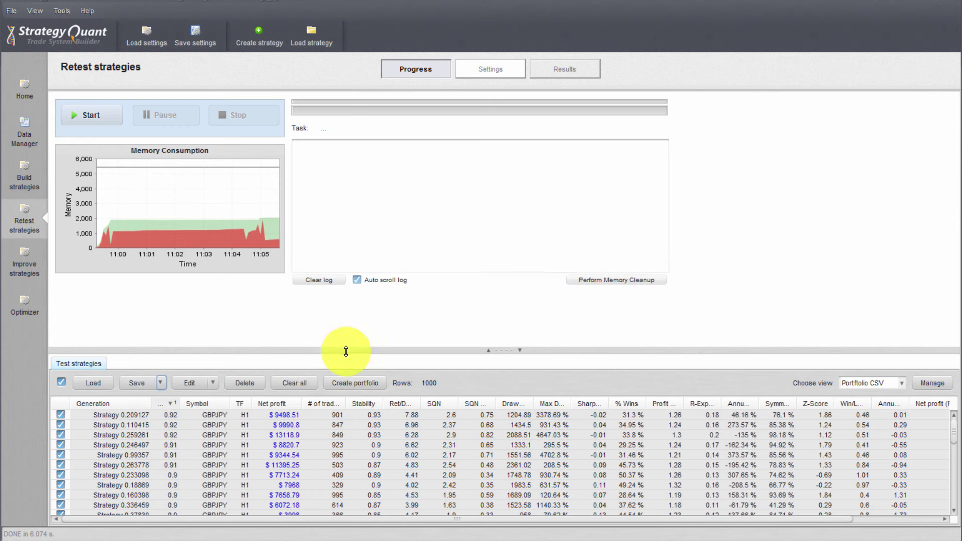
# Try to export the selected strategies to CSV as GBPJPY.csv in the Portfoliolizer CSV folder, declining to overwrite the existing file
pyautogui.click(160, 383)
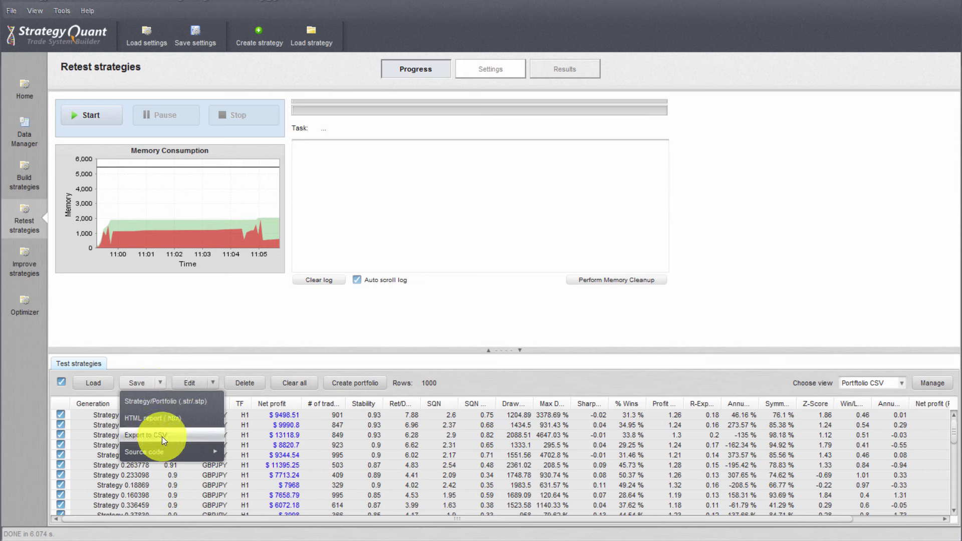
pyautogui.click(206, 430)
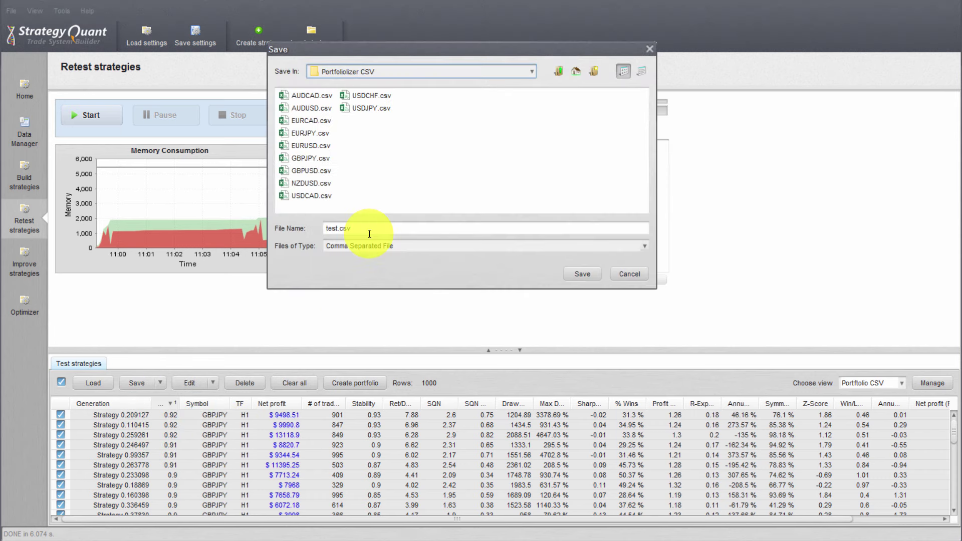
pyautogui.click(561, 72)
pyautogui.doubleClick(317, 110)
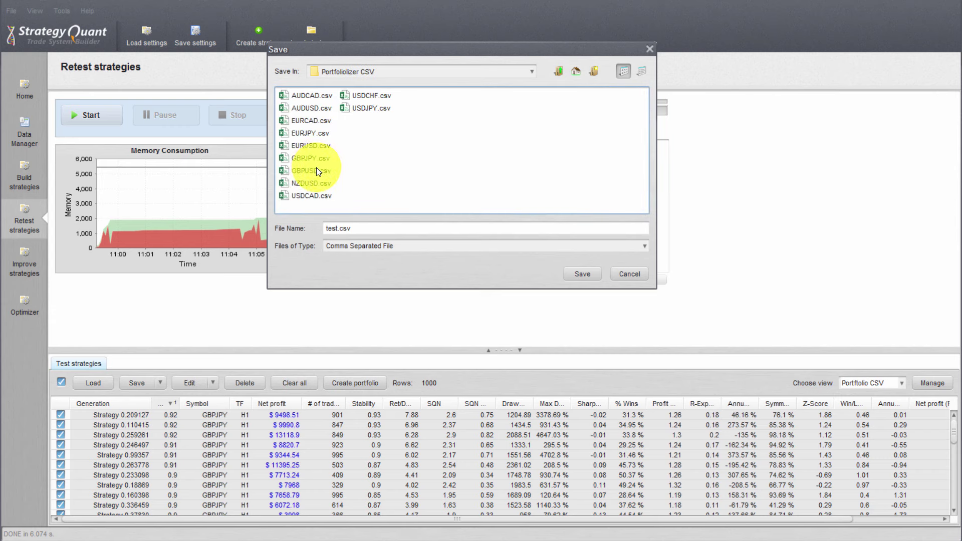
pyautogui.click(309, 160)
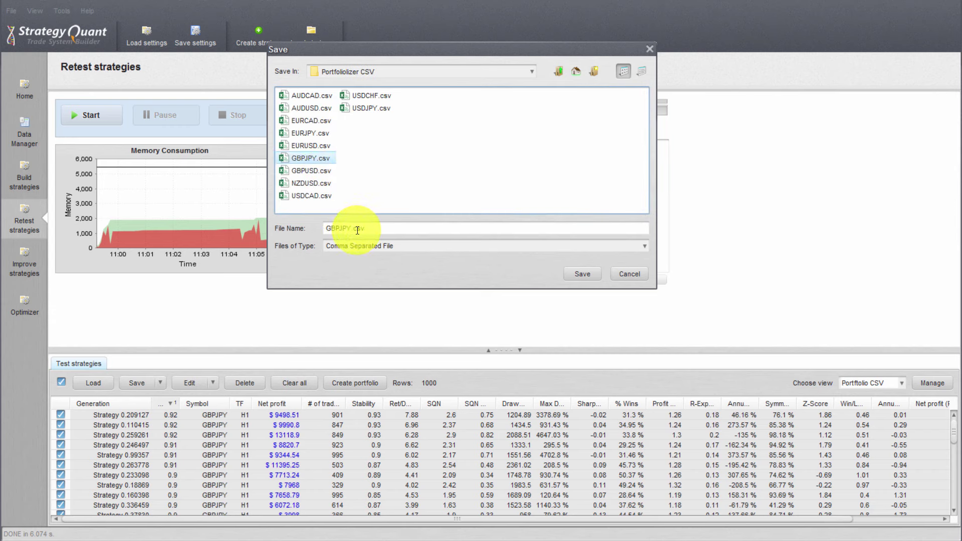
pyautogui.click(582, 274)
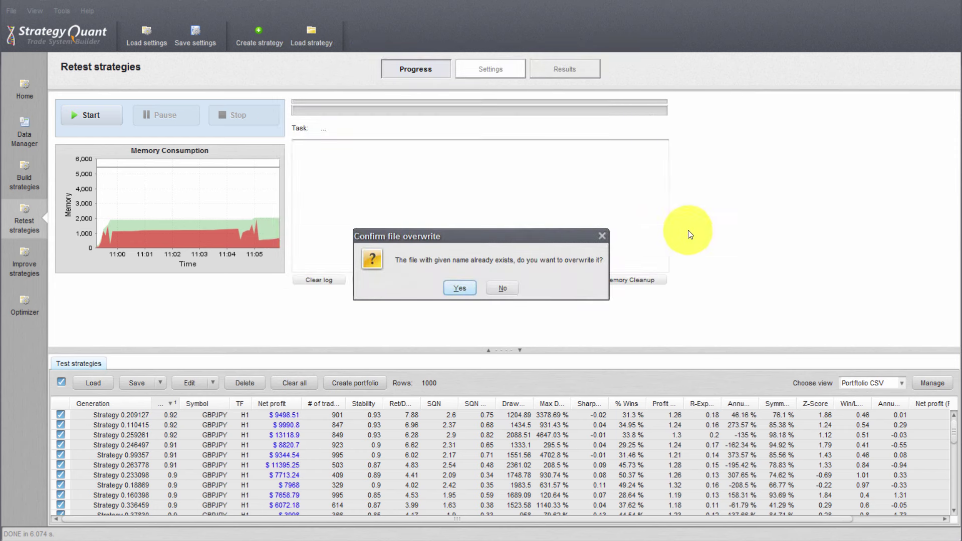
pyautogui.click(509, 290)
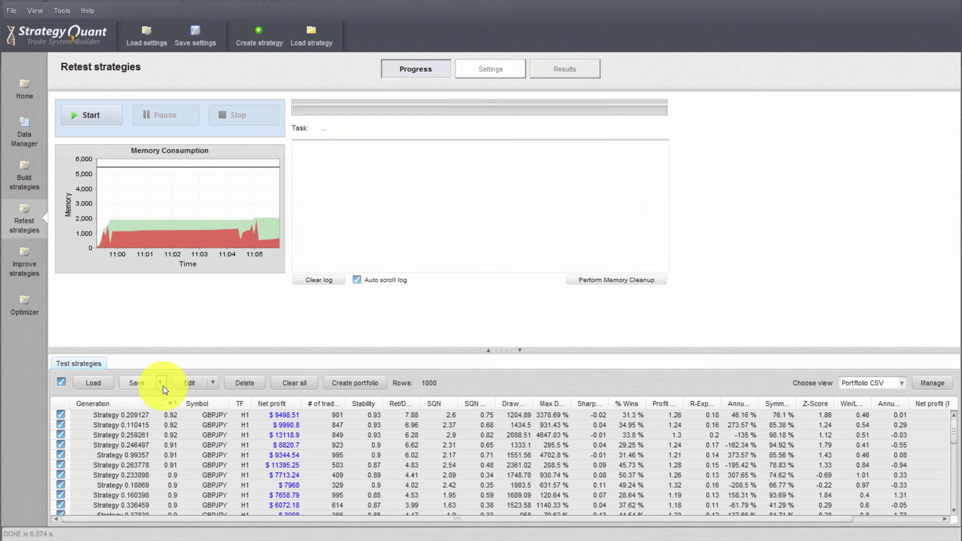
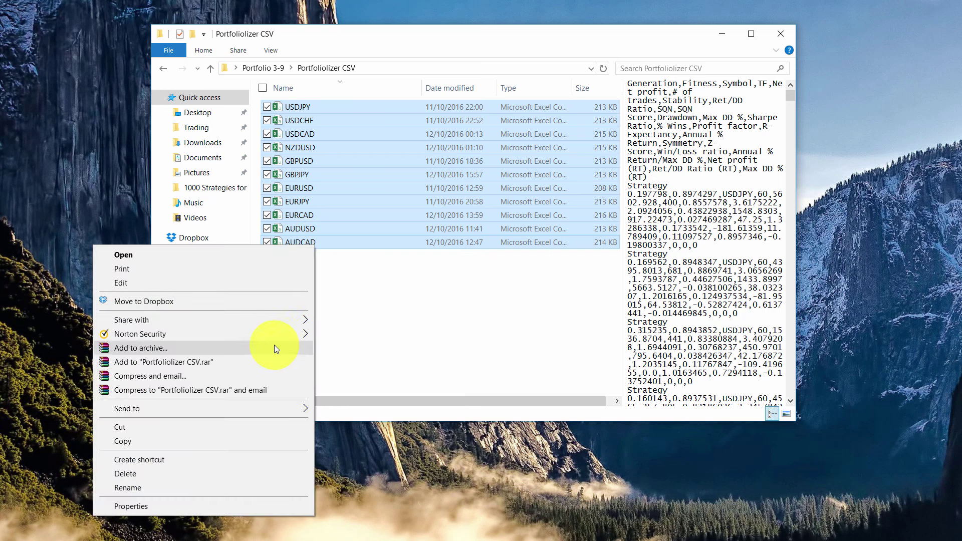
# Compress the selected currency pair CSV files into a ZIP archive named TEST 1000 11 pairs
pyautogui.click(219, 351)
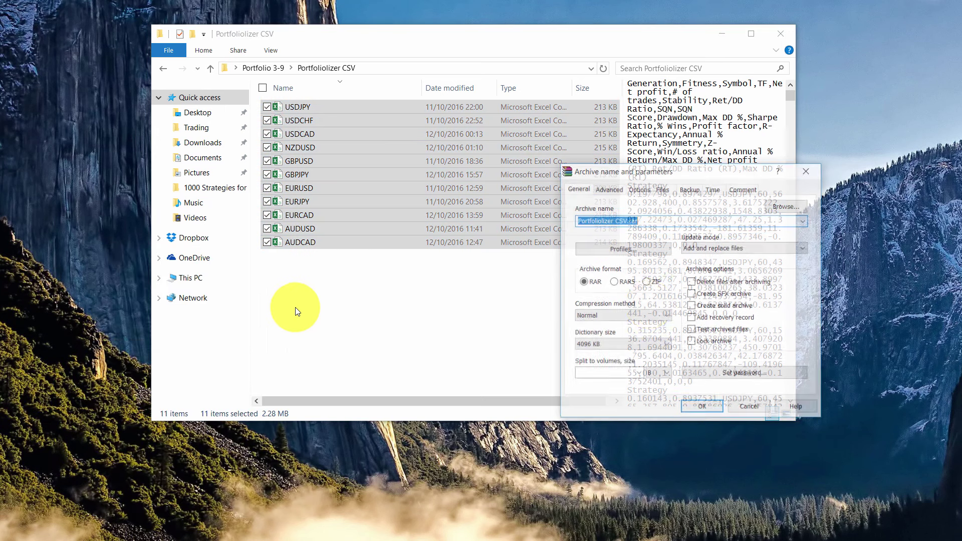
pyautogui.write('TES')
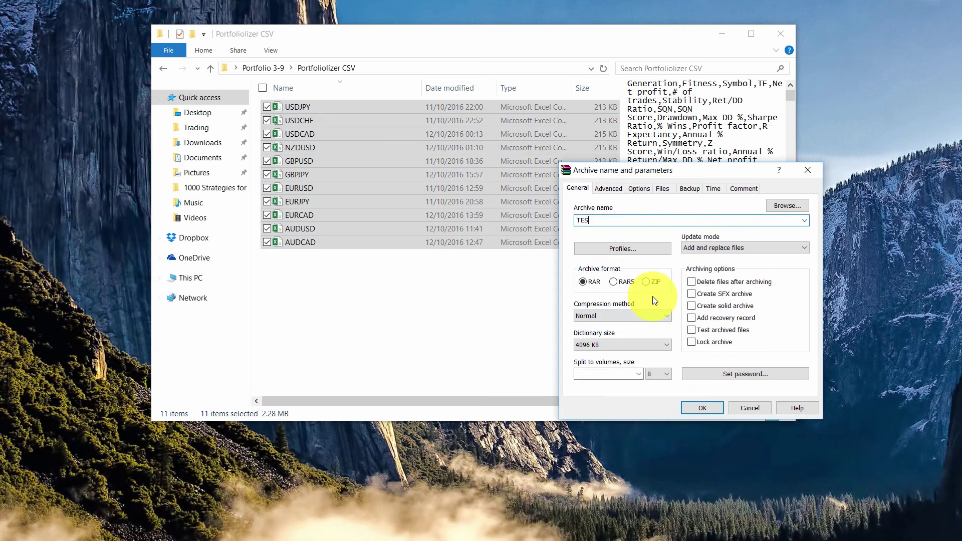
pyautogui.write('T 1000 11 pairs')
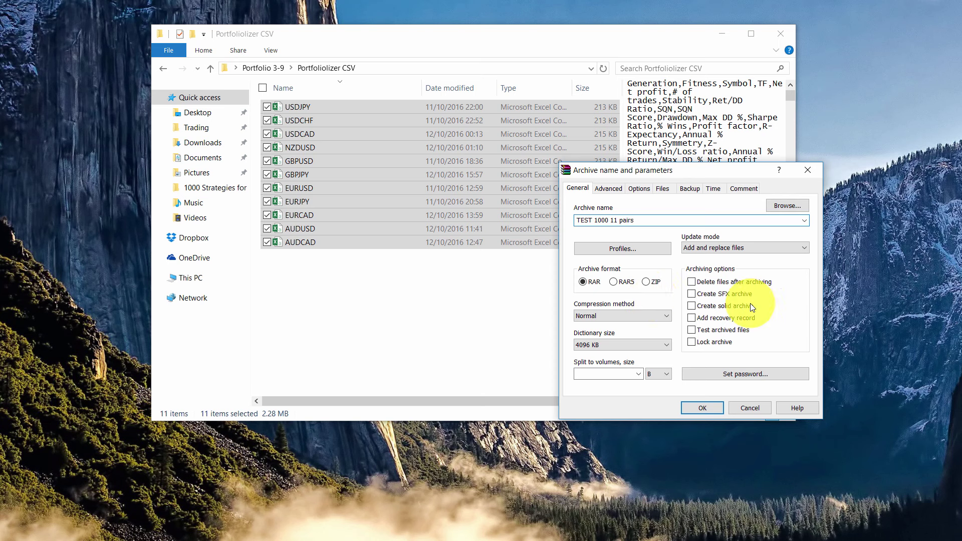
pyautogui.click(646, 282)
pyautogui.click(692, 409)
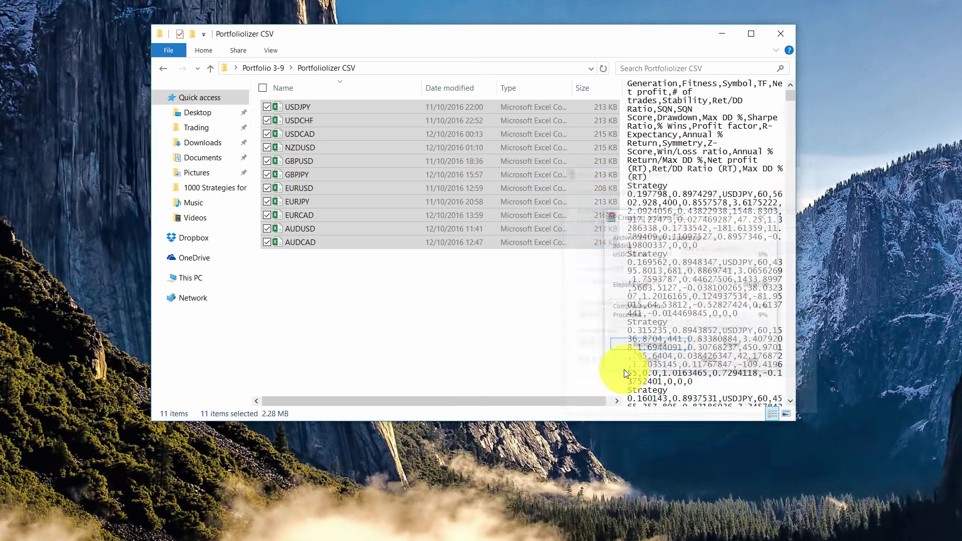
# Select all the CSV files without the TEST 1000 11 pairs archive and send them to a compressed (zipped) folder
pyautogui.moveTo(382, 314); pyautogui.dragTo(310, 151)
pyautogui.keyDown('ctrl'); pyautogui.click(311, 149); pyautogui.keyUp('ctrl')
pyautogui.keyDown('ctrl'); pyautogui.click(311, 134); pyautogui.keyUp('ctrl')
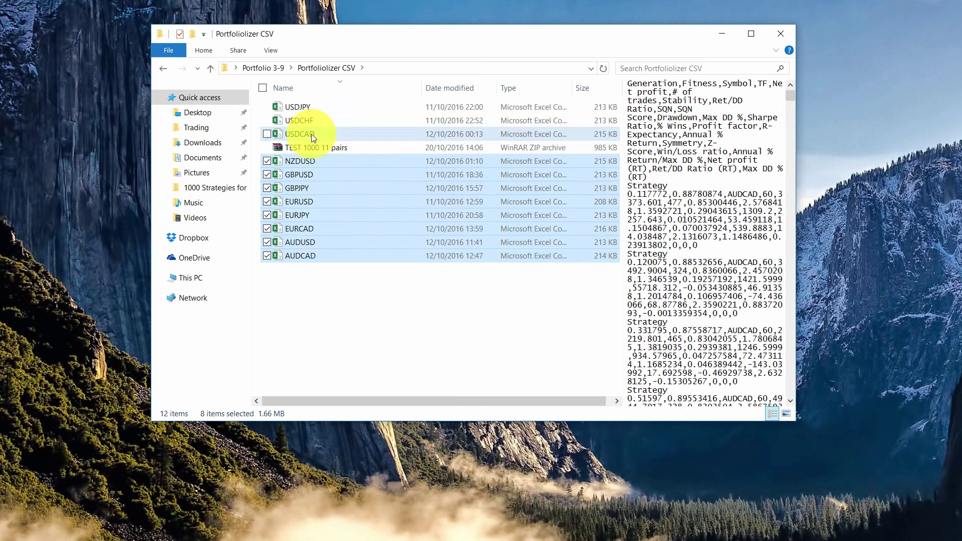
pyautogui.keyDown('ctrl'); pyautogui.click(311, 119); pyautogui.keyUp('ctrl')
pyautogui.keyDown('ctrl'); pyautogui.click(312, 109); pyautogui.keyUp('ctrl')
pyautogui.rightClick(336, 195)
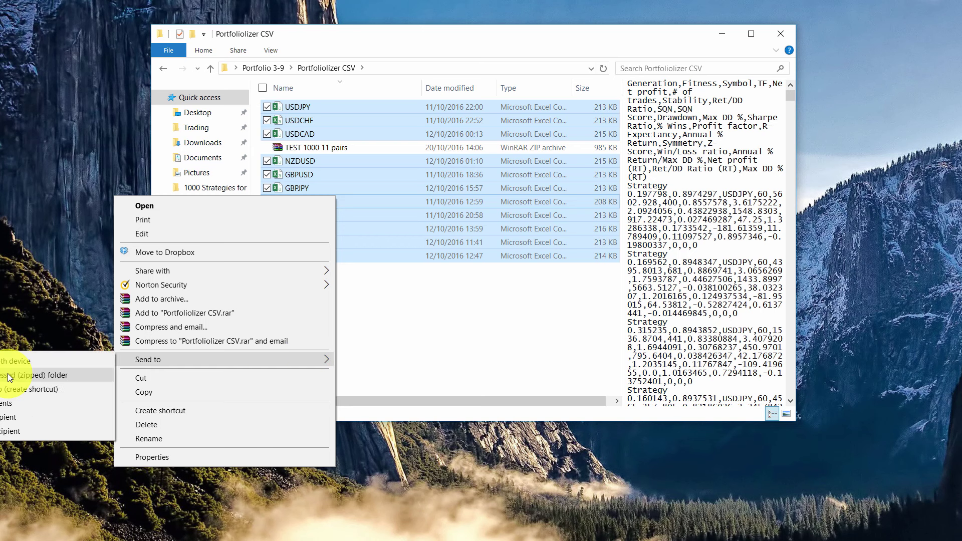
pyautogui.click(370, 353)
pyautogui.press('Return')
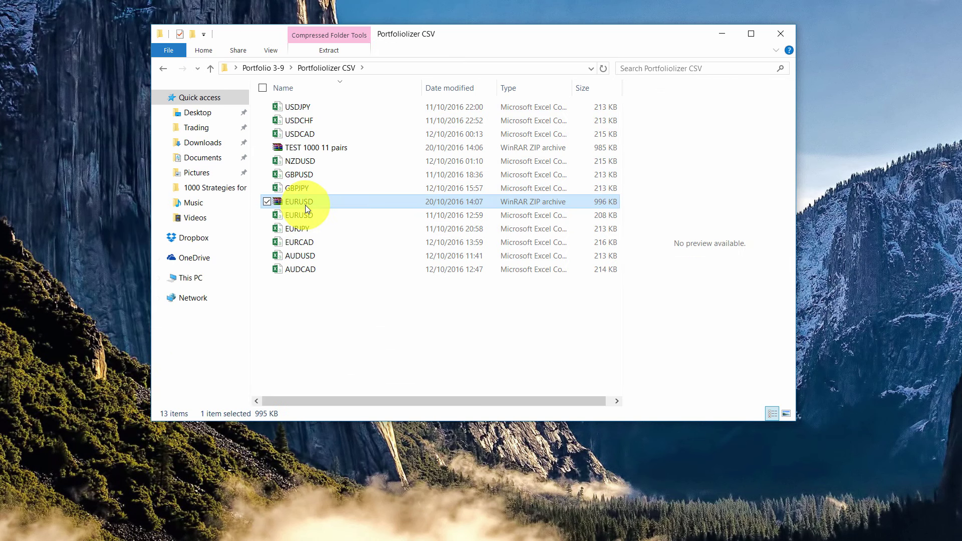
# Rename the new zipped folder as sdfgdsfg and select the TEST 1000 11 pairs archive
pyautogui.click(300, 202)
pyautogui.write('sdfgdsfg')
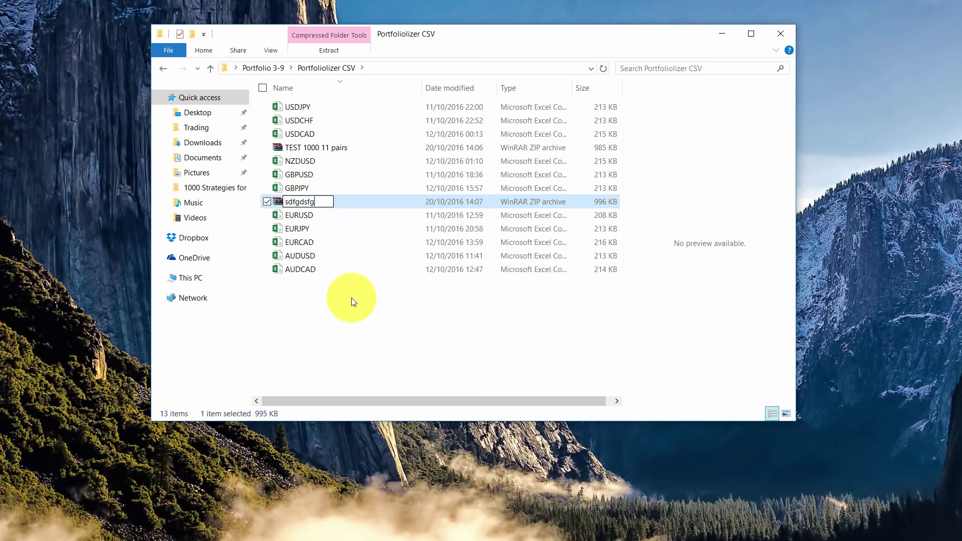
pyautogui.click(351, 299)
pyautogui.click(325, 148)
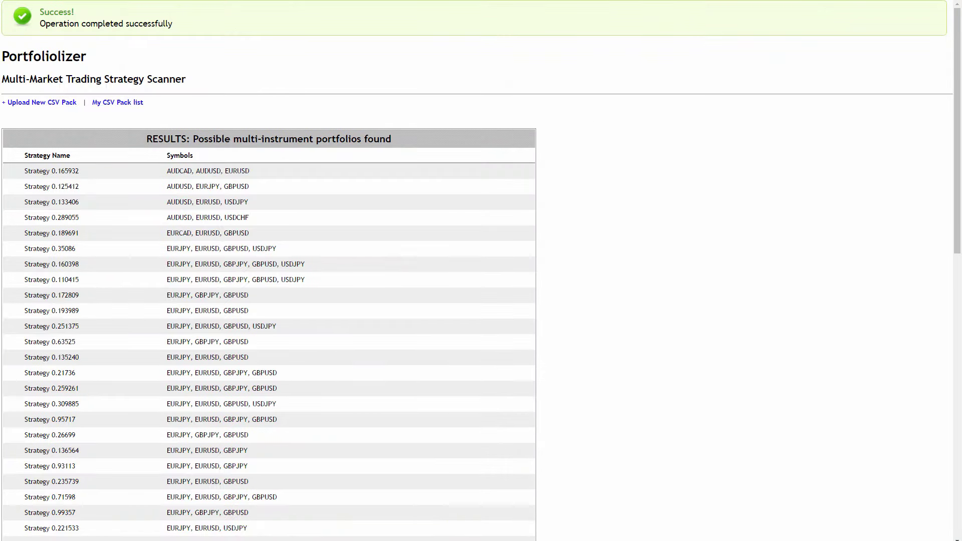
# Start a new CSV pack upload in Portfoliolizer and name the pack TEST_1000_11Pairs
pyautogui.click(47, 106)
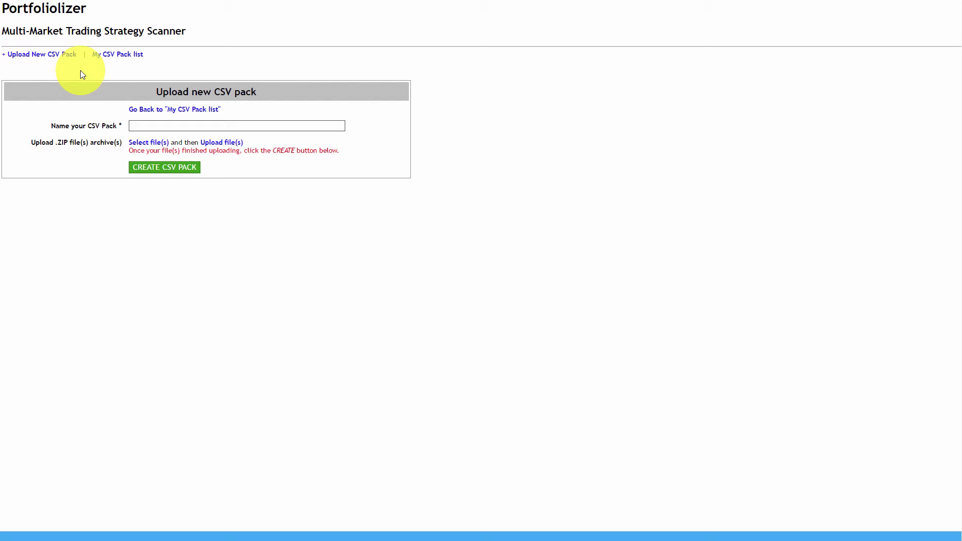
pyautogui.click(158, 127)
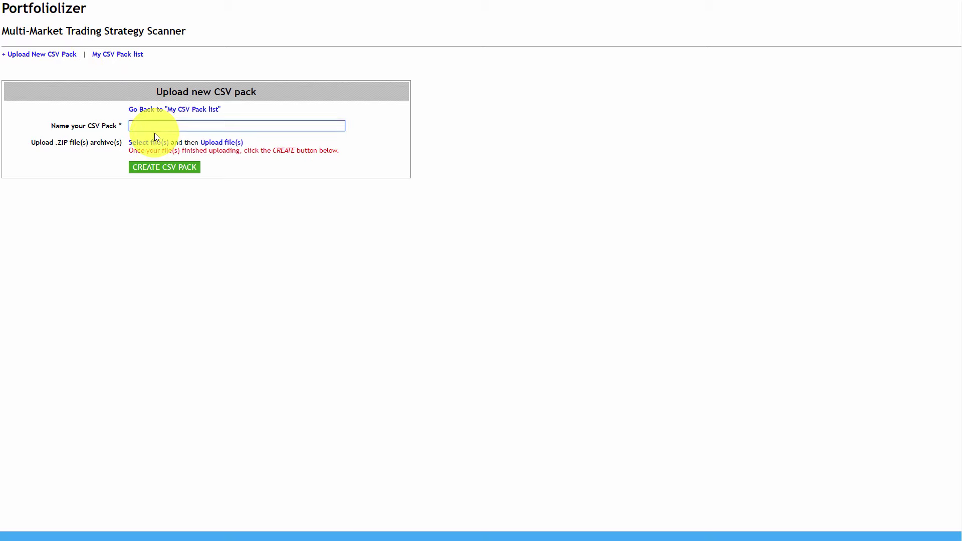
pyautogui.click(162, 140)
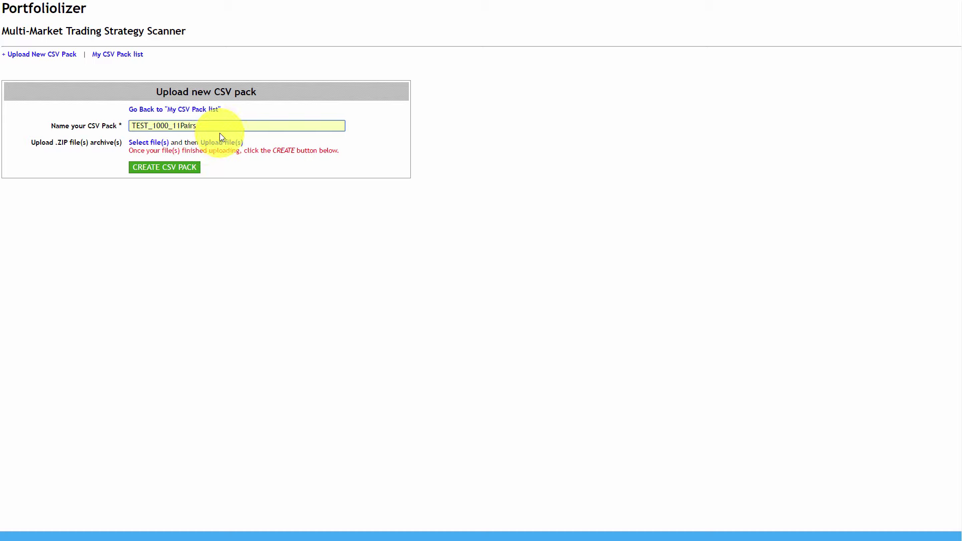
pyautogui.moveTo(218, 129); pyautogui.dragTo(108, 125)
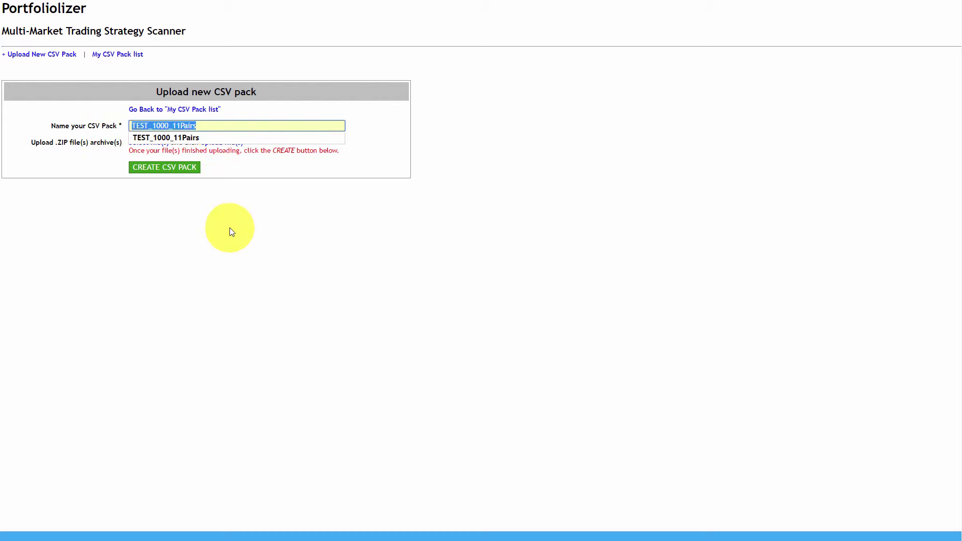
pyautogui.click(203, 191)
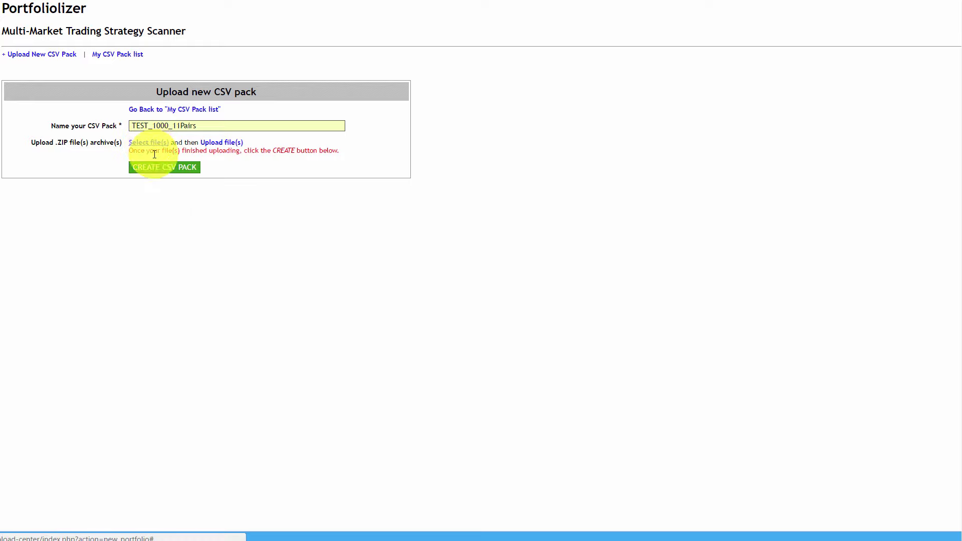
# Upload the TEST 1000 11 pairs ZIP archive and create the CSV pack from it
pyautogui.click(48, 48)
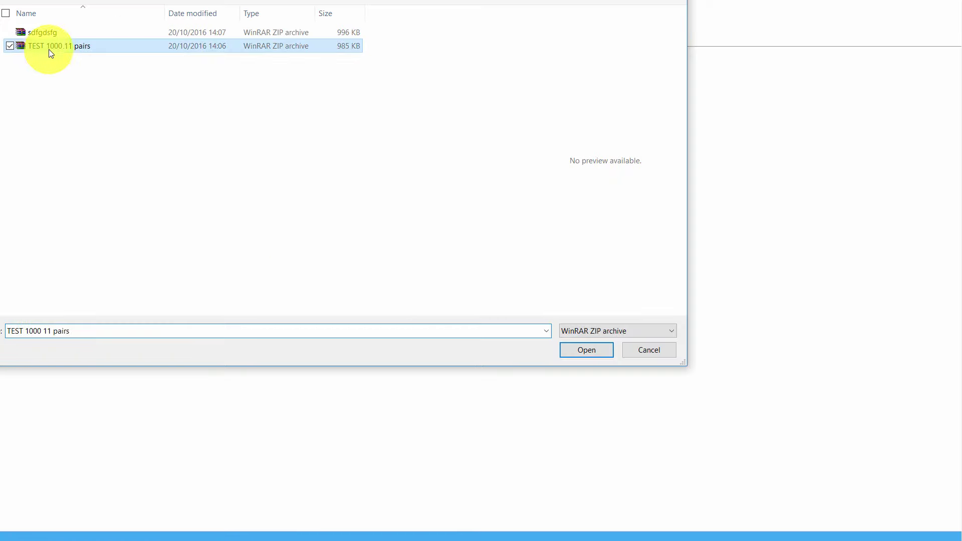
pyautogui.click(562, 350)
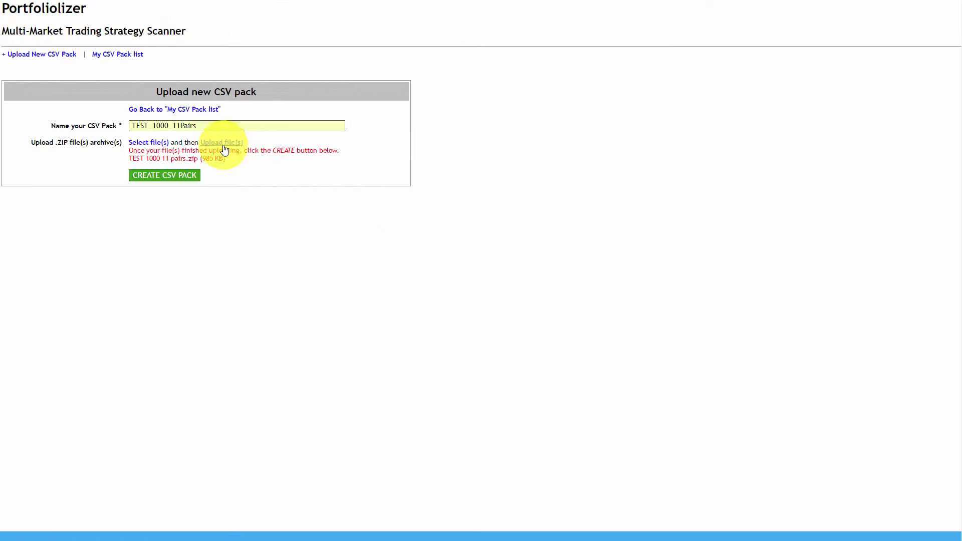
pyautogui.click(221, 145)
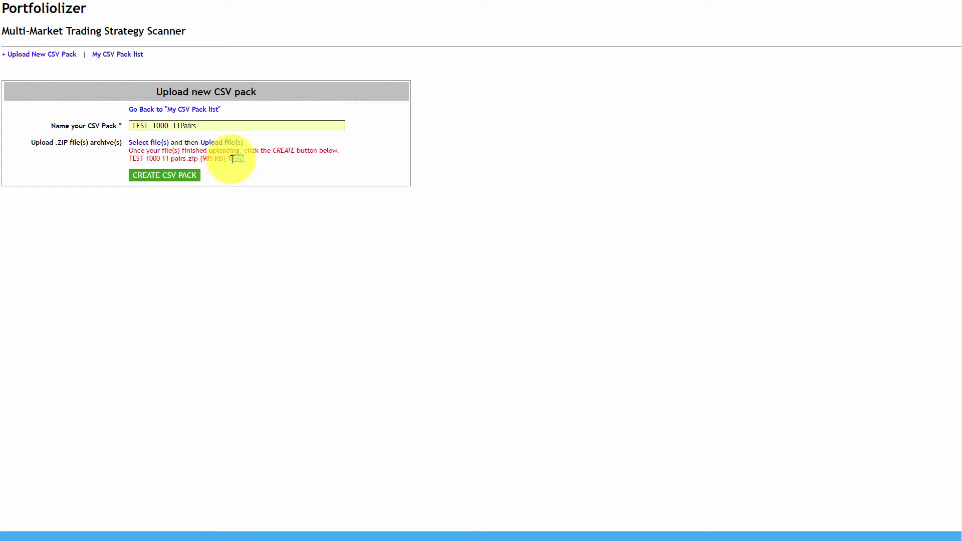
pyautogui.doubleClick(235, 159)
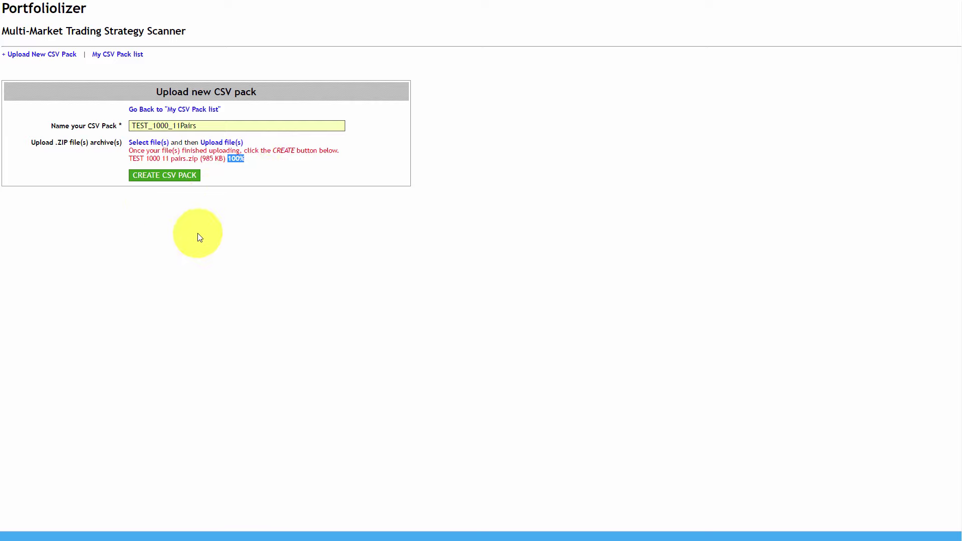
pyautogui.click(154, 178)
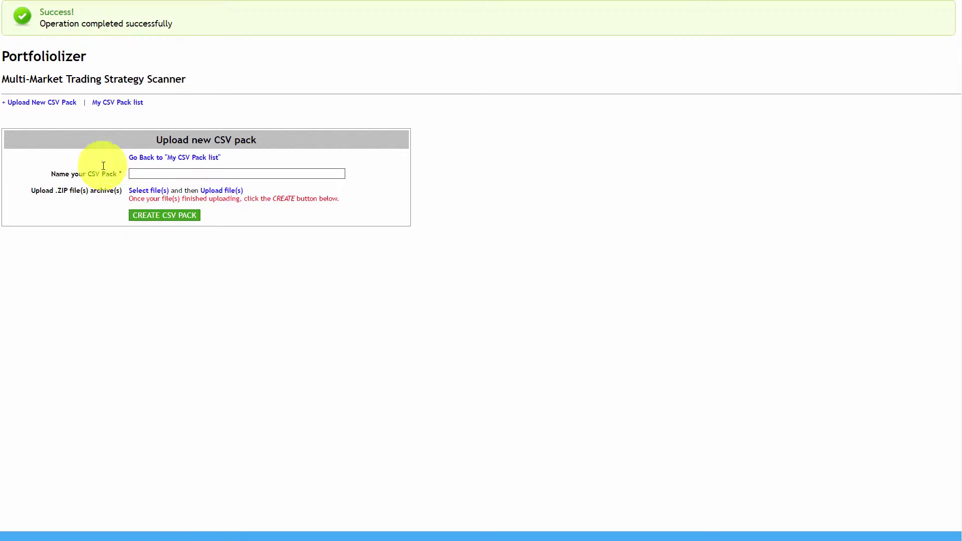
pyautogui.moveTo(186, 42); pyautogui.dragTo(22, 11)
pyautogui.click(194, 95)
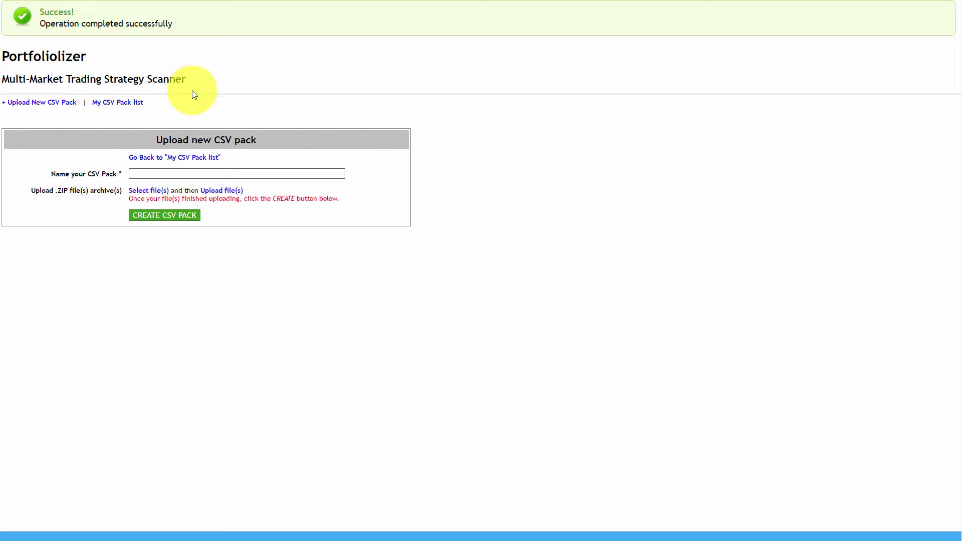
# Delete the newer duplicate TEST_1000_11Pairs pack from the CSV pack list and open the remaining one
pyautogui.click(120, 107)
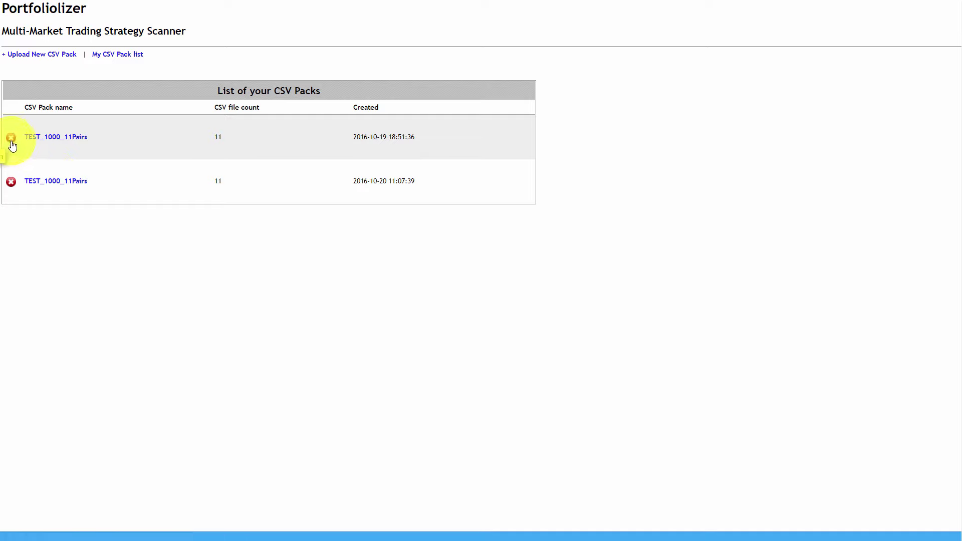
pyautogui.click(11, 182)
pyautogui.click(462, 40)
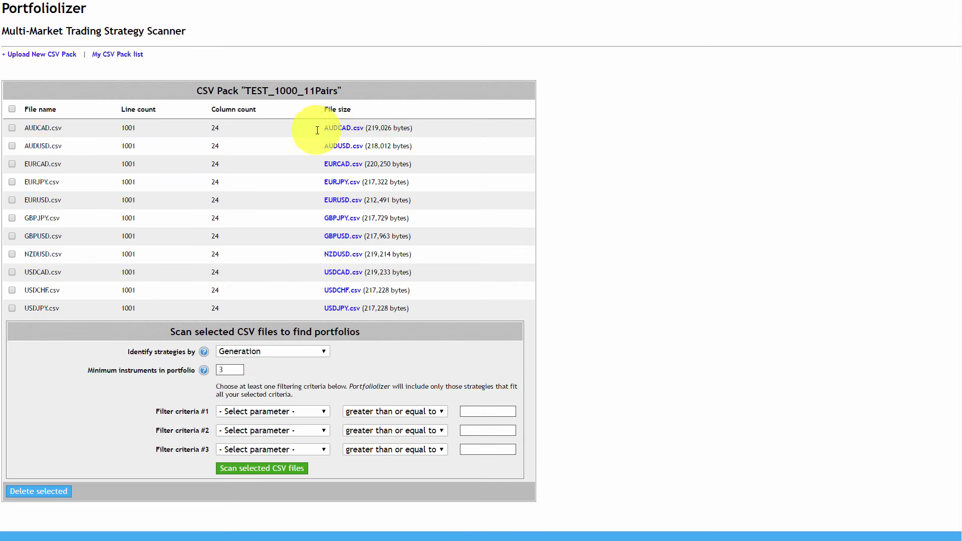
# Select all the CSV files in the TEST_1000_11Pairs pack for scanning
pyautogui.moveTo(323, 128); pyautogui.dragTo(424, 318)
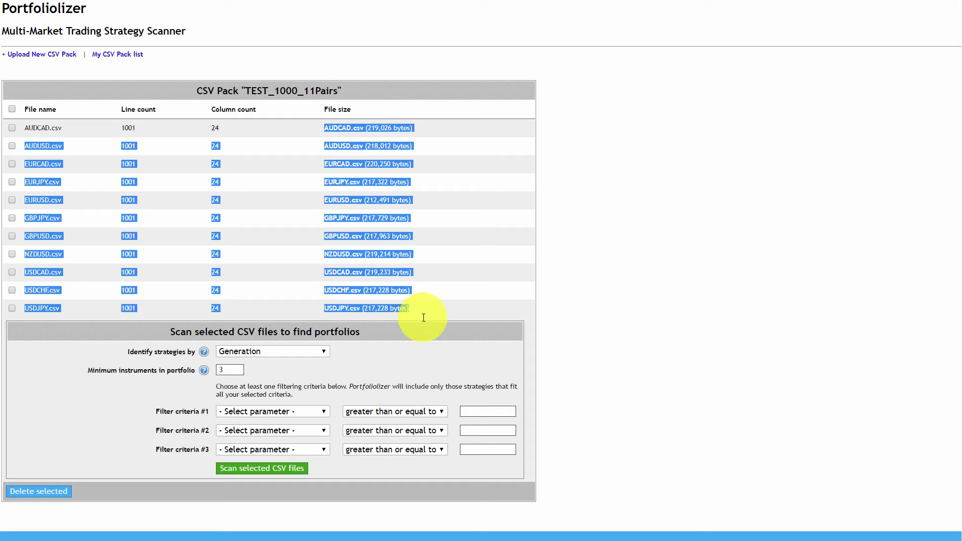
pyautogui.click(637, 329)
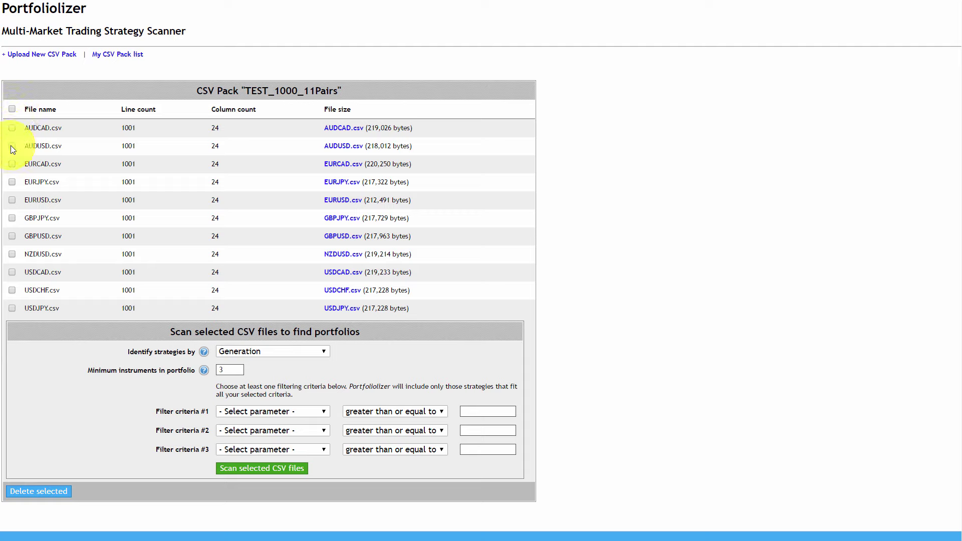
pyautogui.click(12, 164)
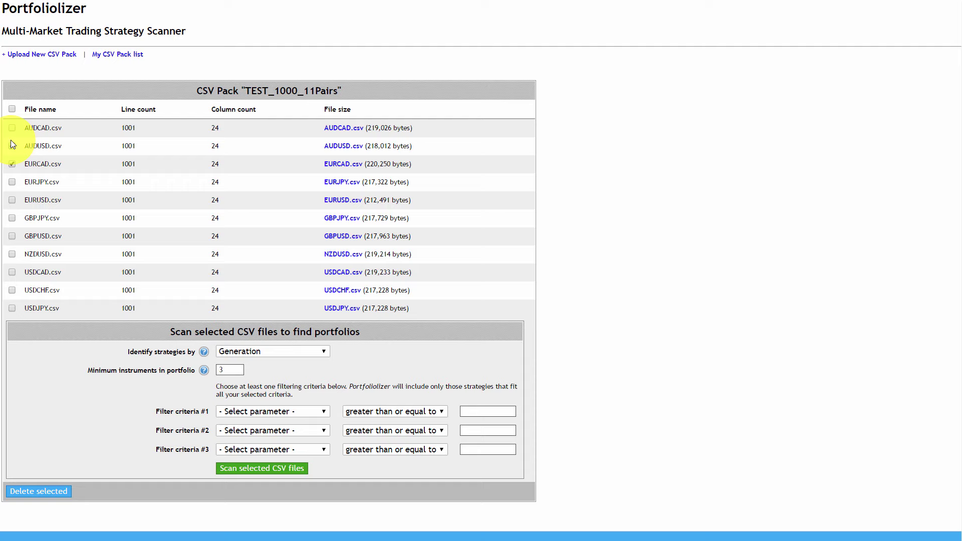
pyautogui.click(12, 109)
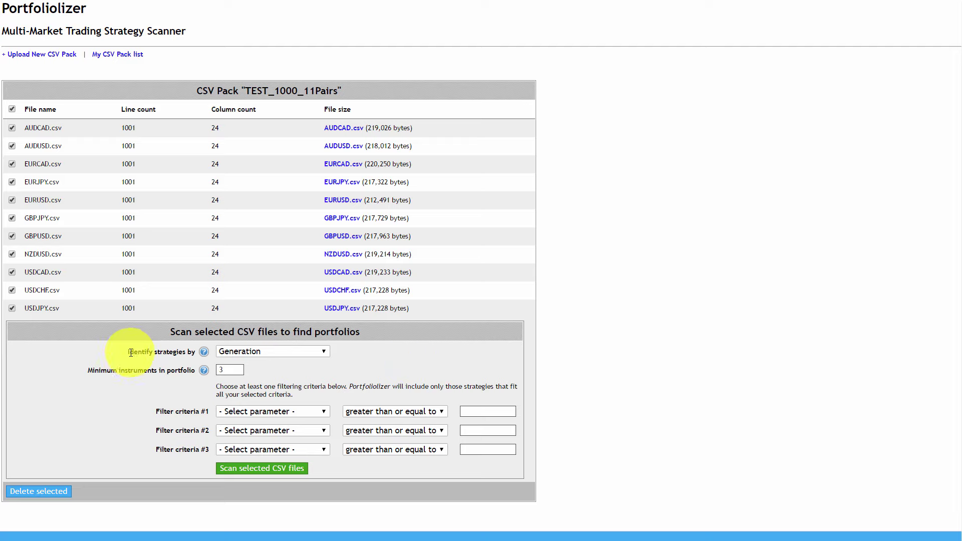
# Set the portfolio scan to identify strategies by Generation
pyautogui.moveTo(130, 352); pyautogui.dragTo(185, 353)
pyautogui.click(266, 353)
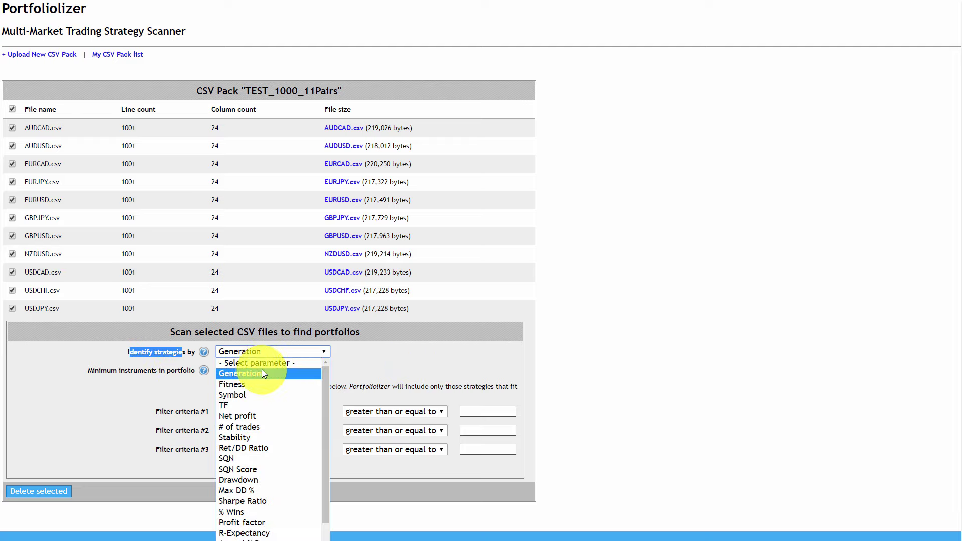
pyautogui.click(258, 370)
pyautogui.click(328, 372)
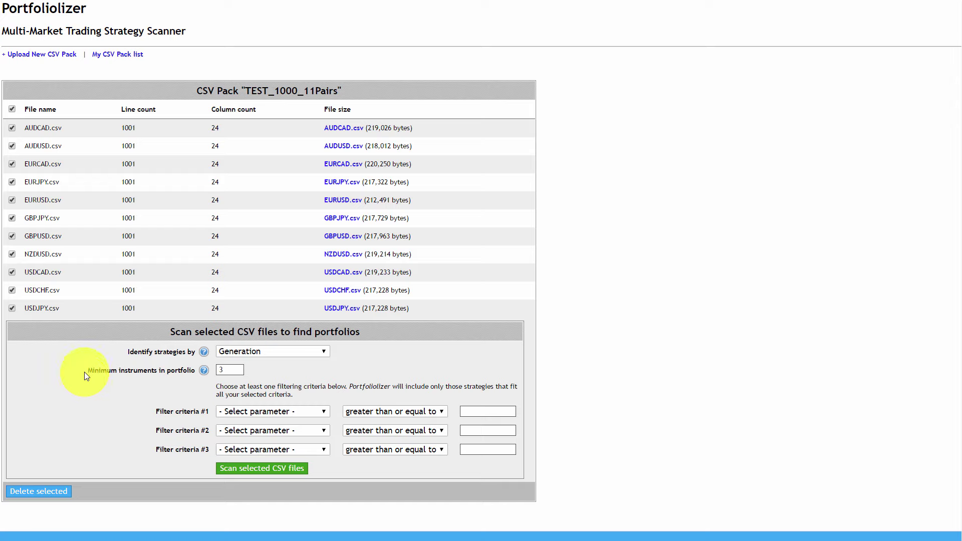
# Set the first filter criterion to Net profit greater than or equal to 0
pyautogui.moveTo(84, 372); pyautogui.dragTo(234, 380)
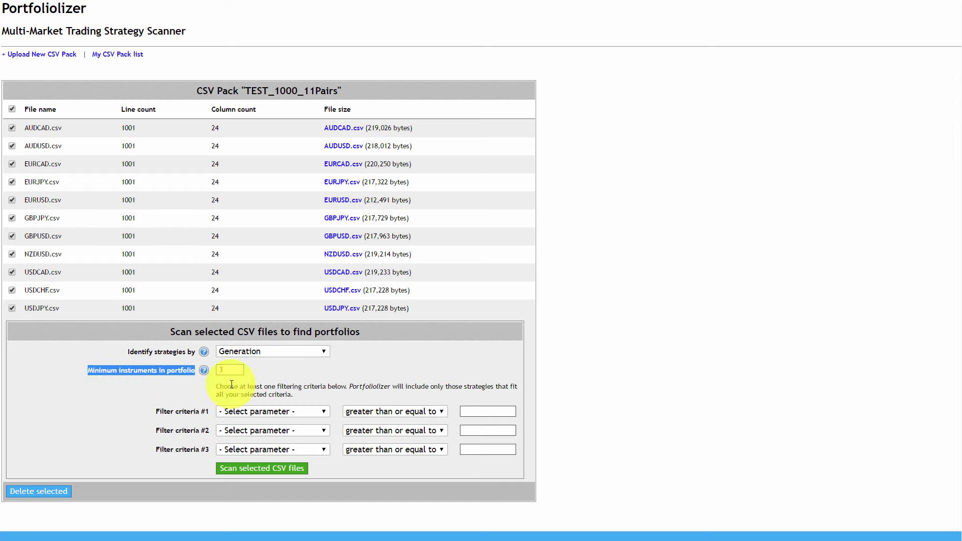
pyautogui.click(273, 414)
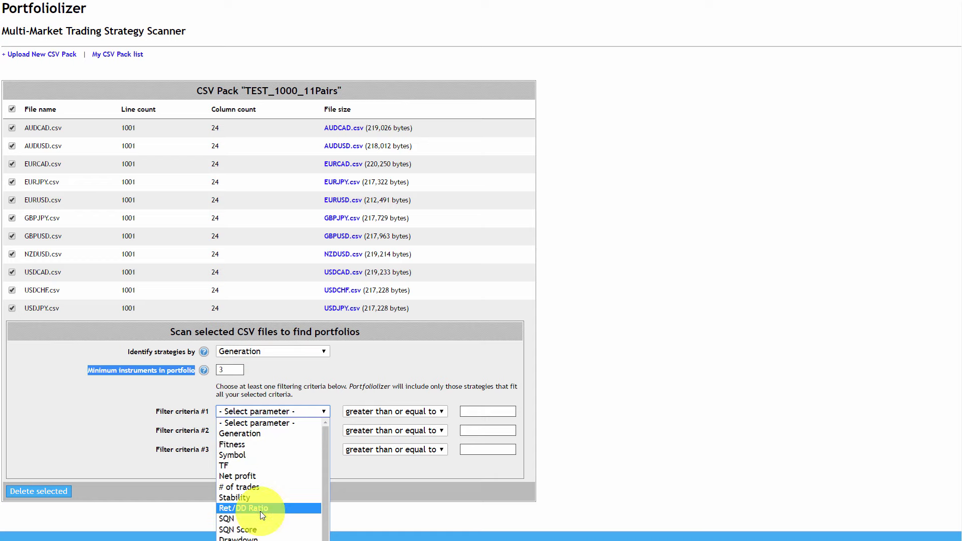
pyautogui.click(257, 477)
pyautogui.click(372, 414)
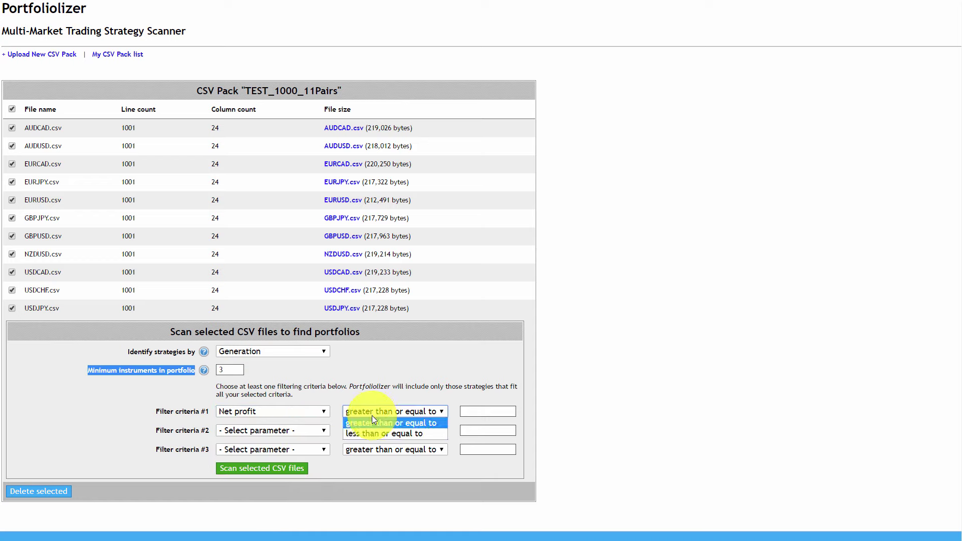
pyautogui.click(374, 424)
pyautogui.click(506, 413)
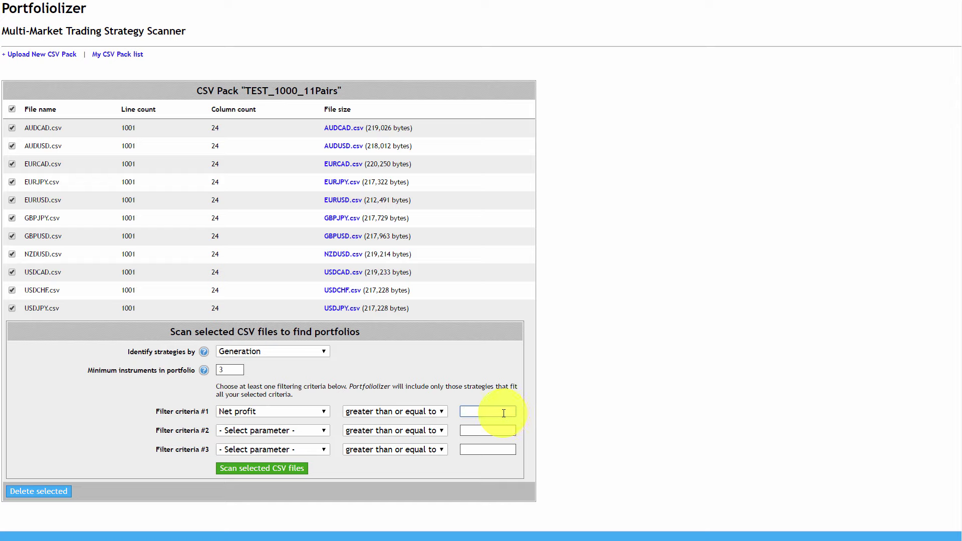
pyautogui.write('0')
pyautogui.click(484, 426)
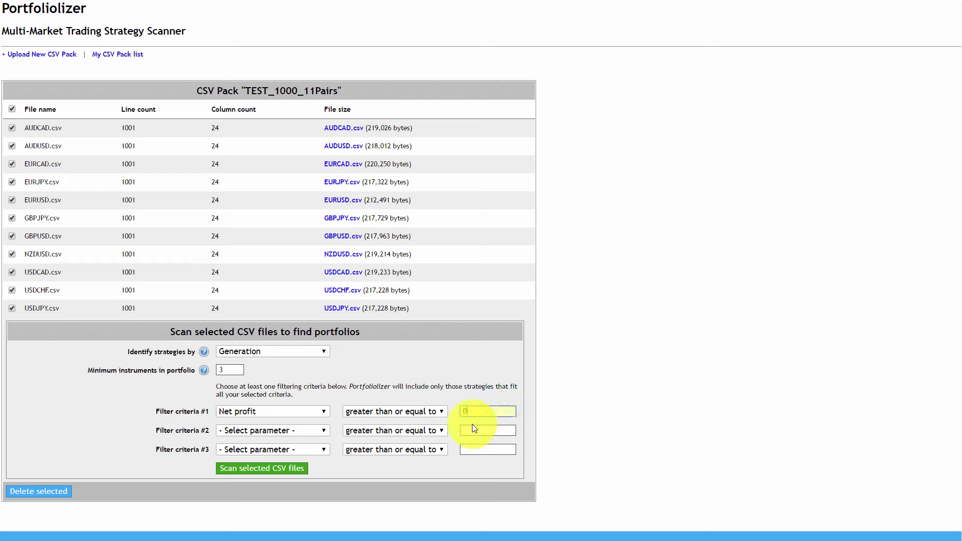
# Set the second filter criterion to Stability greater than or equal to 0.7 and scan the selected CSV files
pyautogui.click(290, 435)
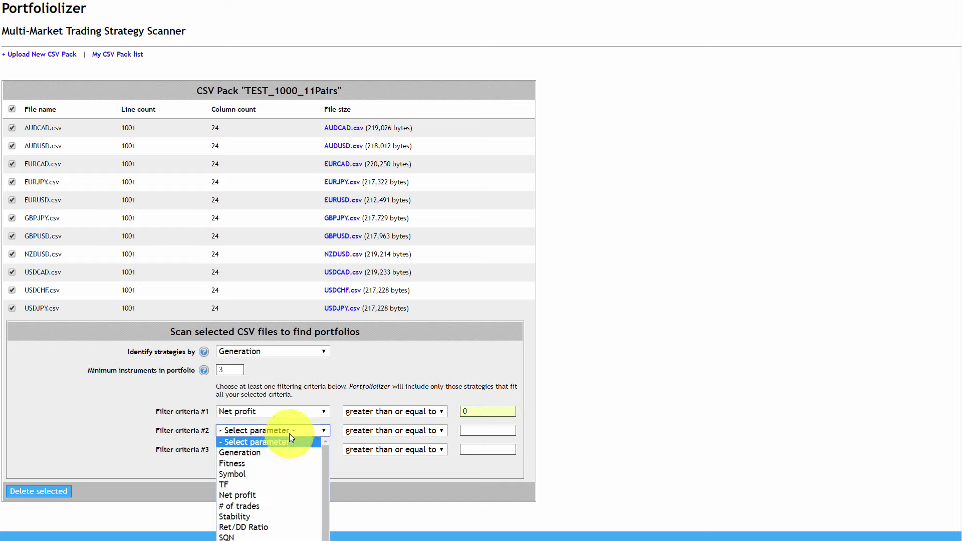
pyautogui.click(271, 515)
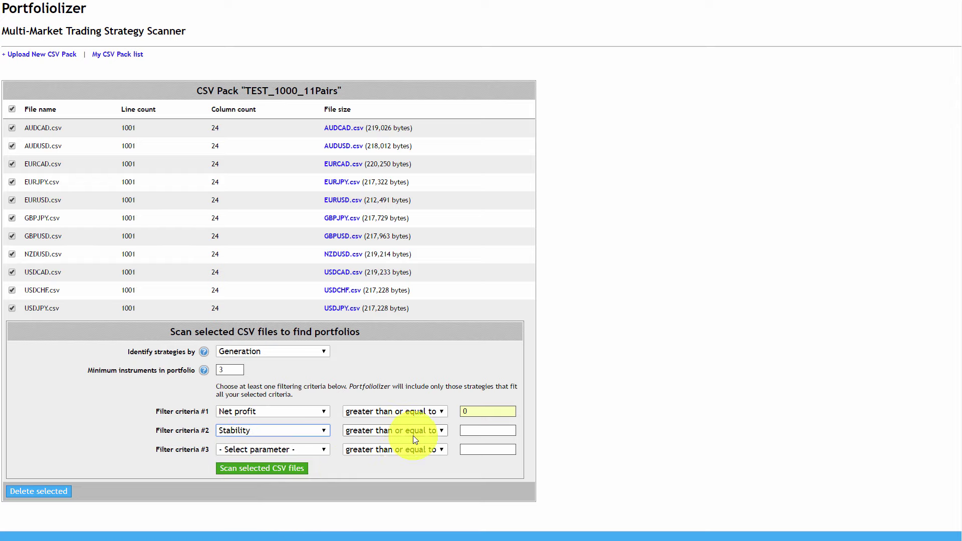
pyautogui.click(483, 432)
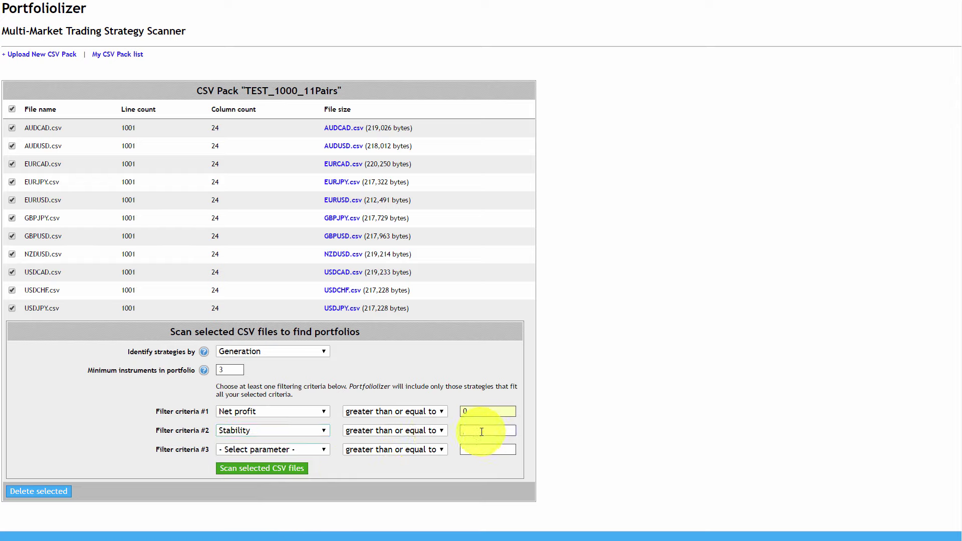
pyautogui.write('0')
pyautogui.click(484, 448)
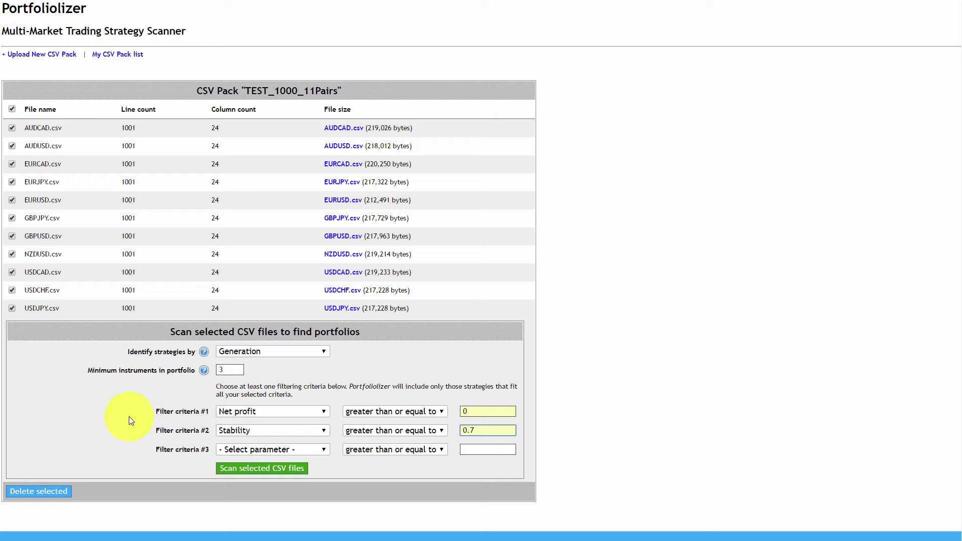
pyautogui.click(229, 469)
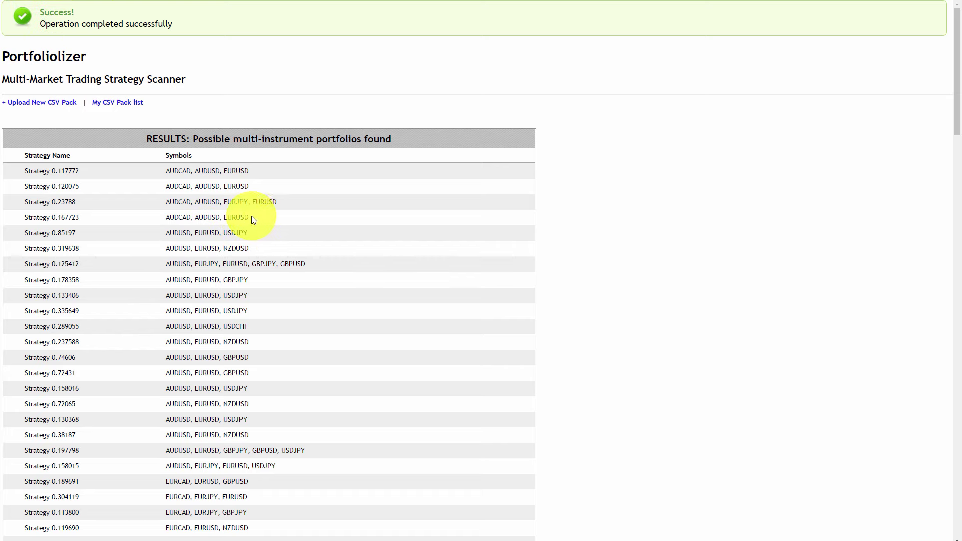
# Examine the strategy names and symbol combinations in the list of possible multi-instrument portfolios
pyautogui.moveTo(24, 172); pyautogui.dragTo(84, 171)
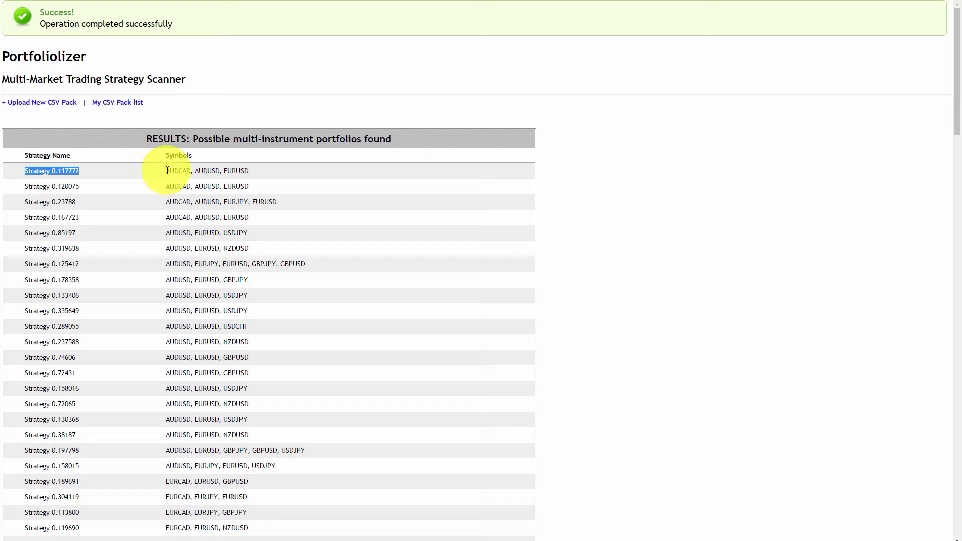
pyautogui.moveTo(167, 171); pyautogui.dragTo(245, 172)
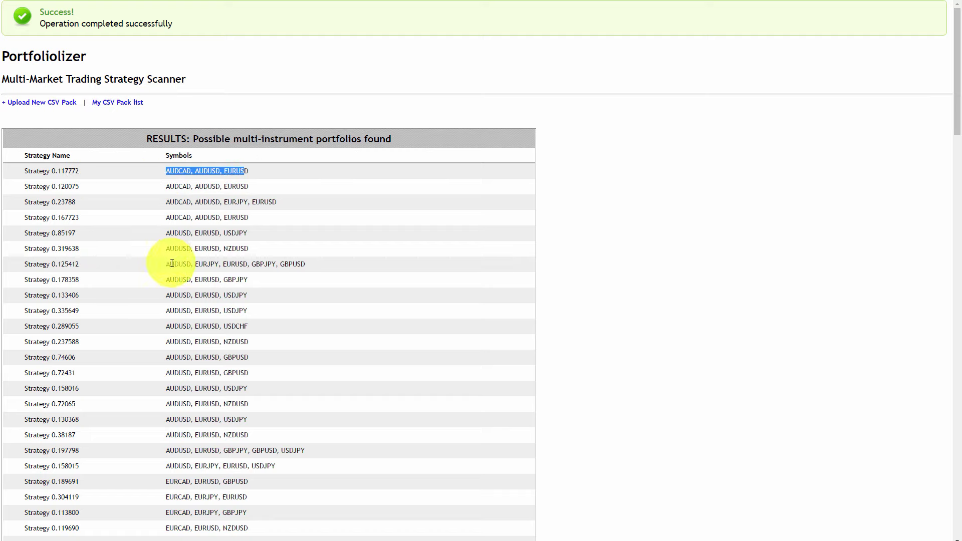
pyautogui.moveTo(166, 264); pyautogui.dragTo(300, 279)
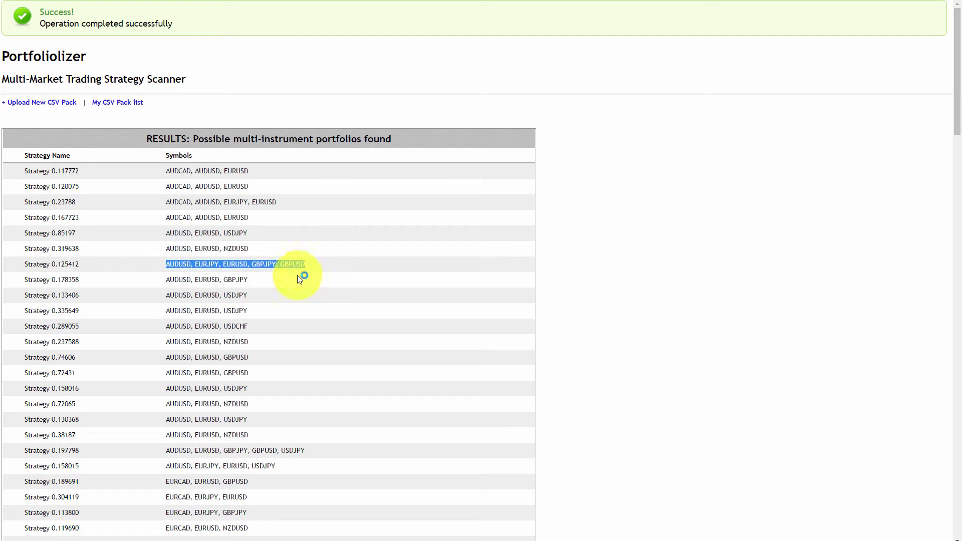
pyautogui.scroll(-3, 296, 336)
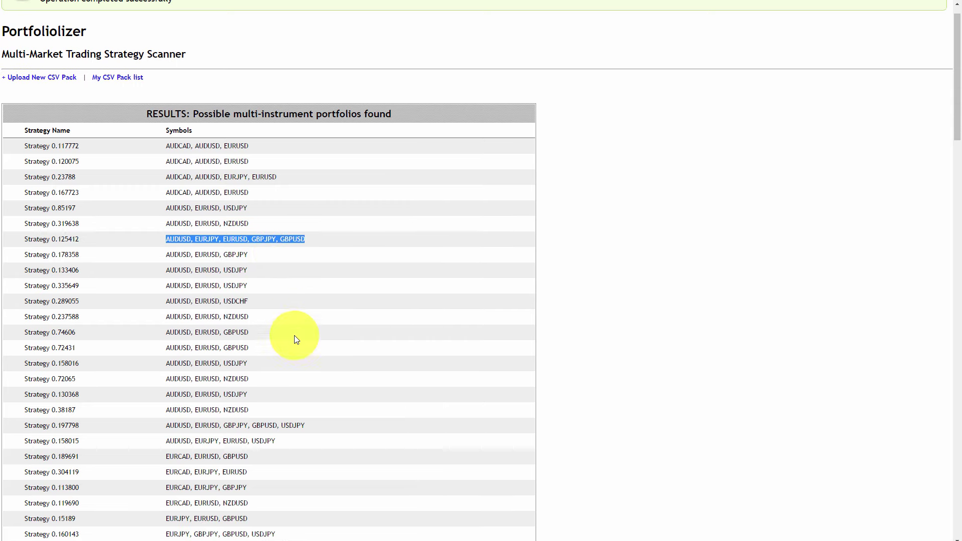
pyautogui.moveTo(303, 301); pyautogui.dragTo(166, 304)
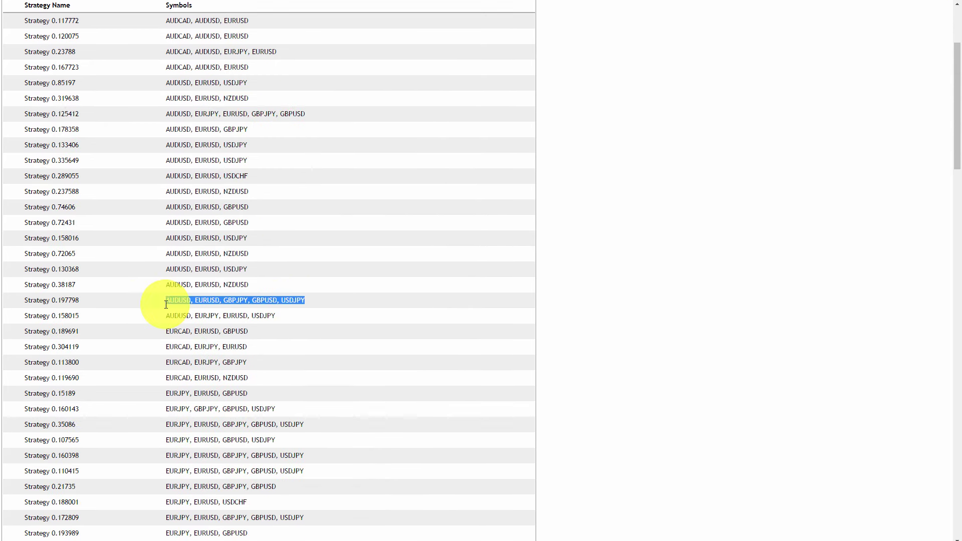
pyautogui.scroll(-14, 257, 311)
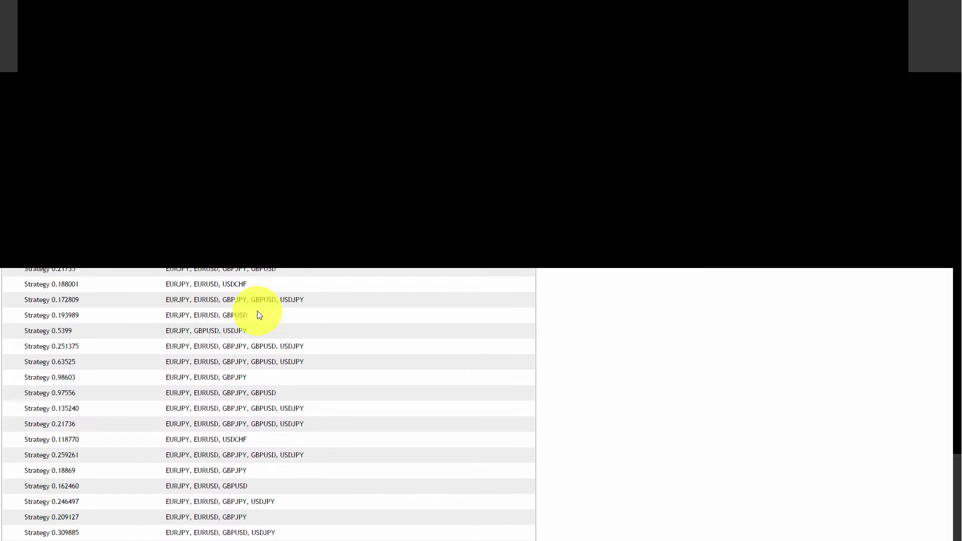
pyautogui.scroll(-16, 256, 313)
pyautogui.scroll(2, 251, 315)
pyautogui.scroll(-2, 248, 326)
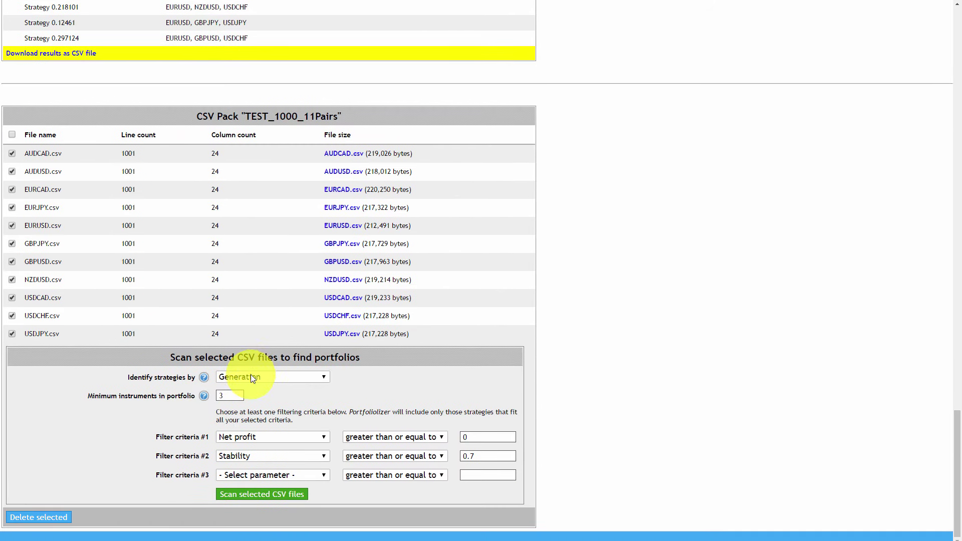
# Set the minimum instruments in portfolio to 4 and scan the selected CSV files again
pyautogui.doubleClick(226, 396)
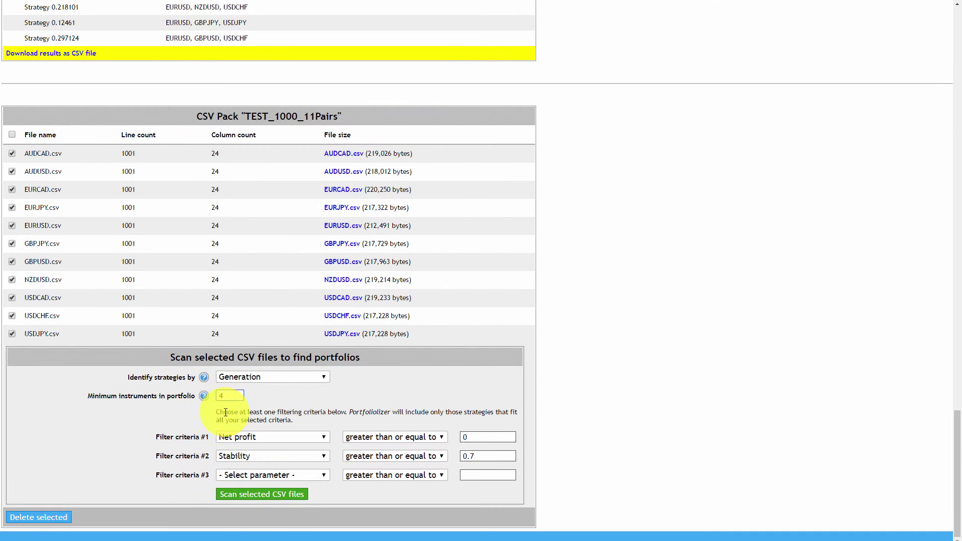
pyautogui.write('4')
pyautogui.click(255, 497)
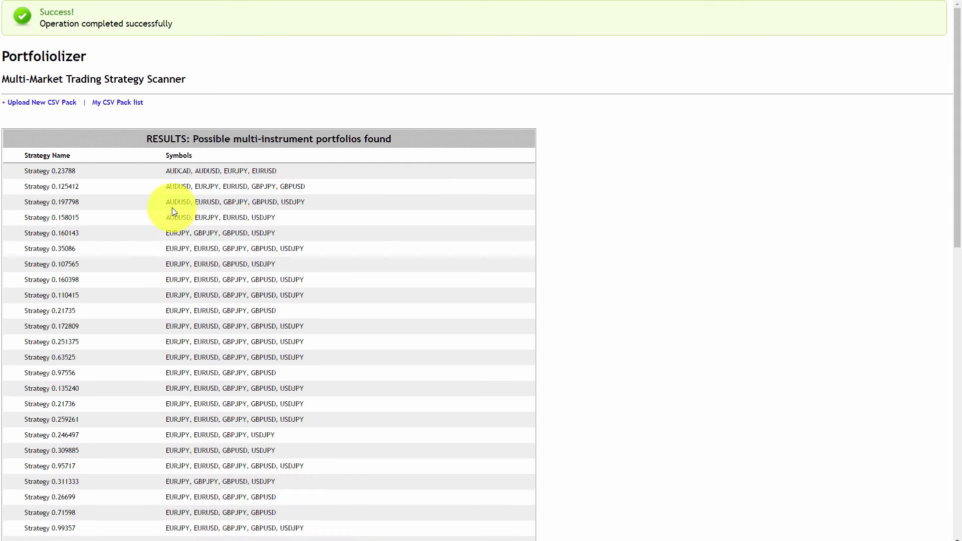
# Raise the minimum instruments in portfolio to 5 and rerun the scan on the selected CSV files
pyautogui.scroll(-13, 257, 277)
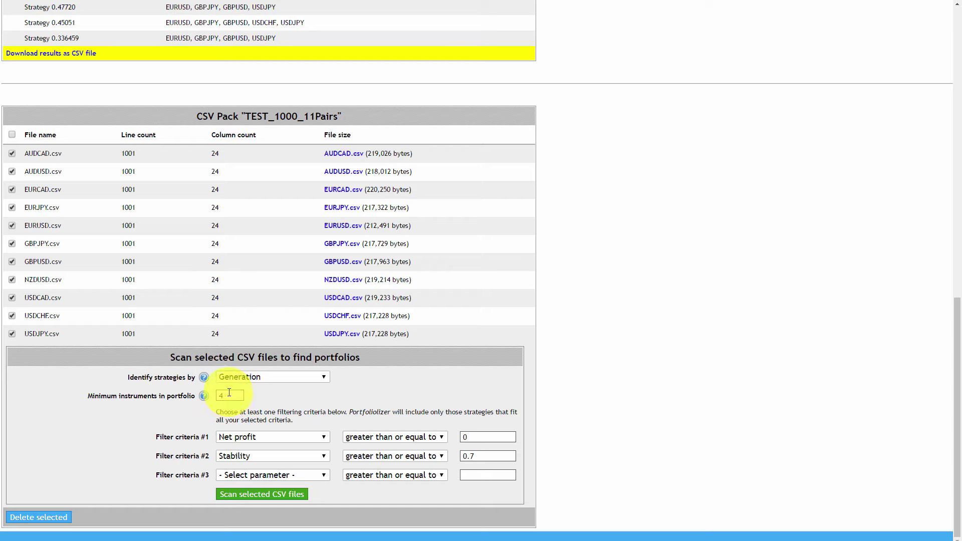
pyautogui.doubleClick(229, 395)
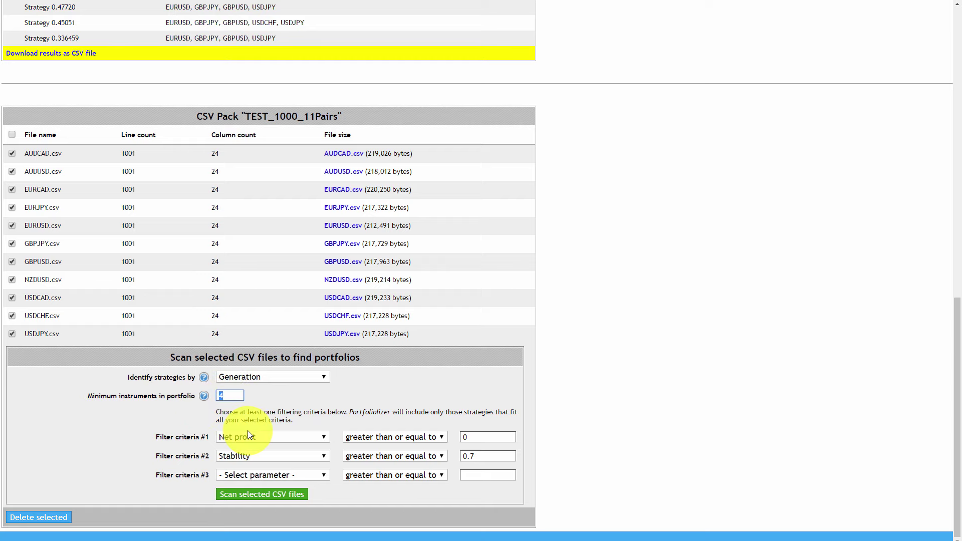
pyautogui.write('5')
pyautogui.click(250, 495)
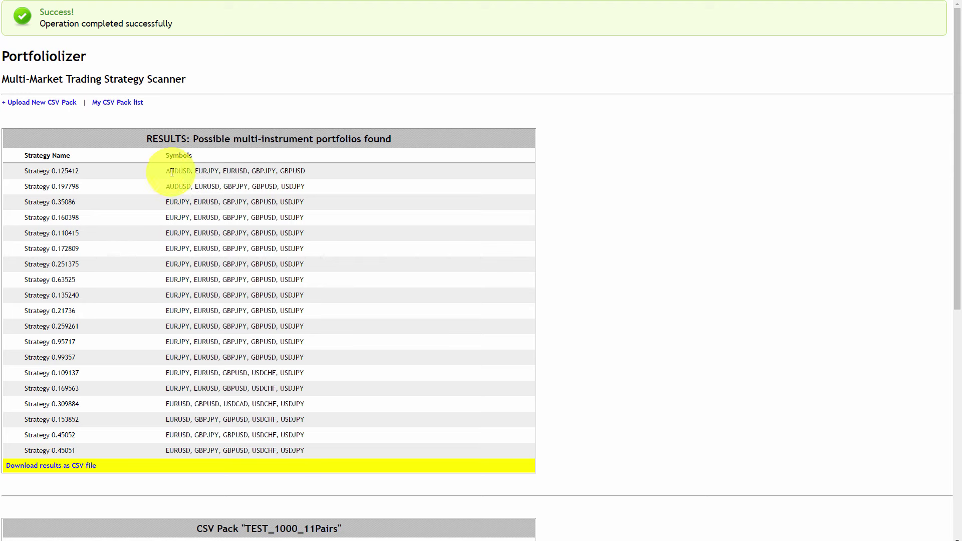
# Inspect the net profit and stability of the individual symbols in the first resulting portfolio, Strategy 0.125412
pyautogui.moveTo(173, 172)
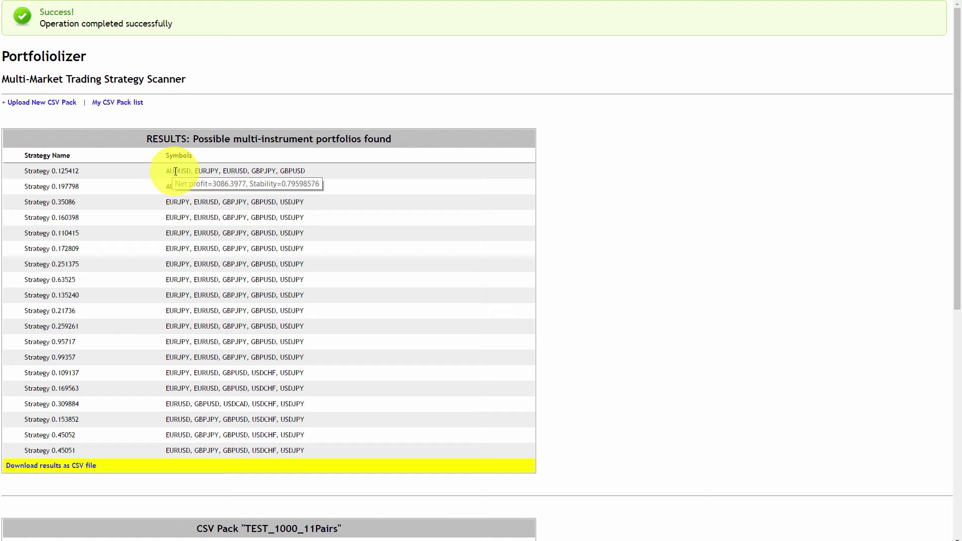
pyautogui.moveTo(201, 169)
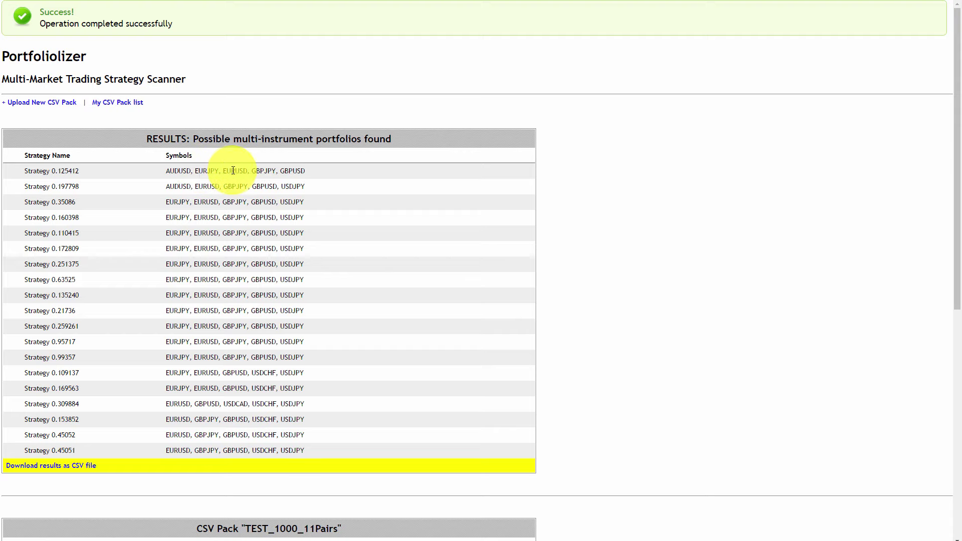
pyautogui.moveTo(233, 171)
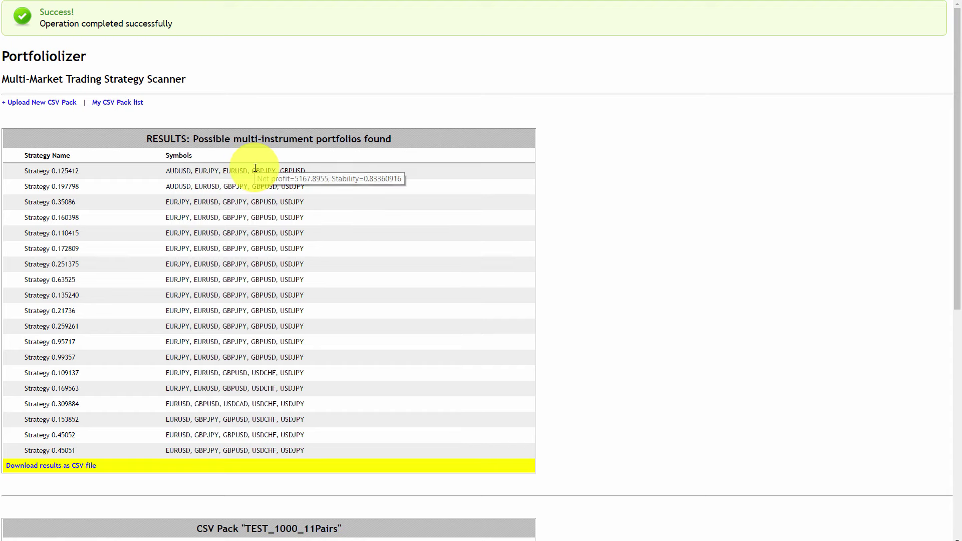
pyautogui.scroll(-4, 408, 217)
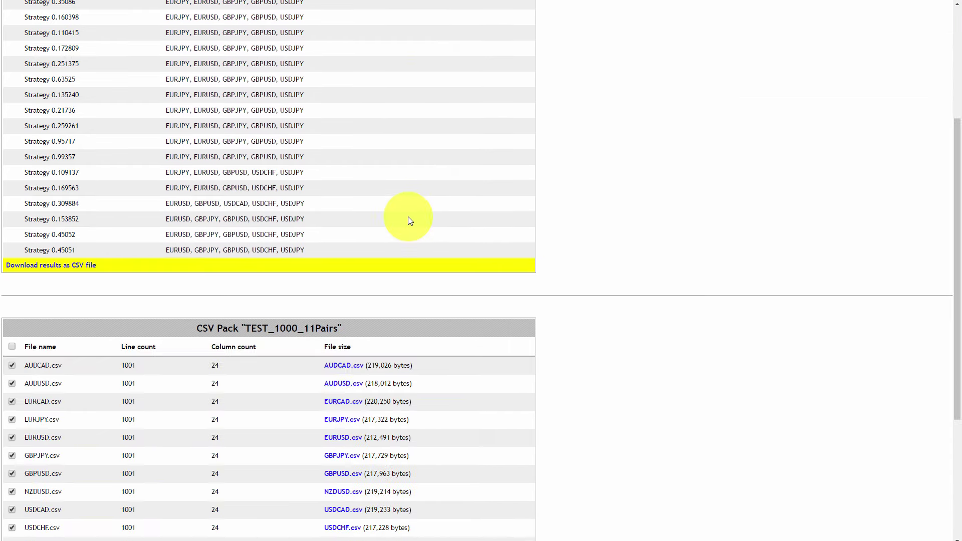
pyautogui.scroll(4, 405, 220)
# Set the Stability threshold to 0.8, rescan the CSV files, and inspect the symbol statistics of the last portfolio found
pyautogui.scroll(-8, 338, 213)
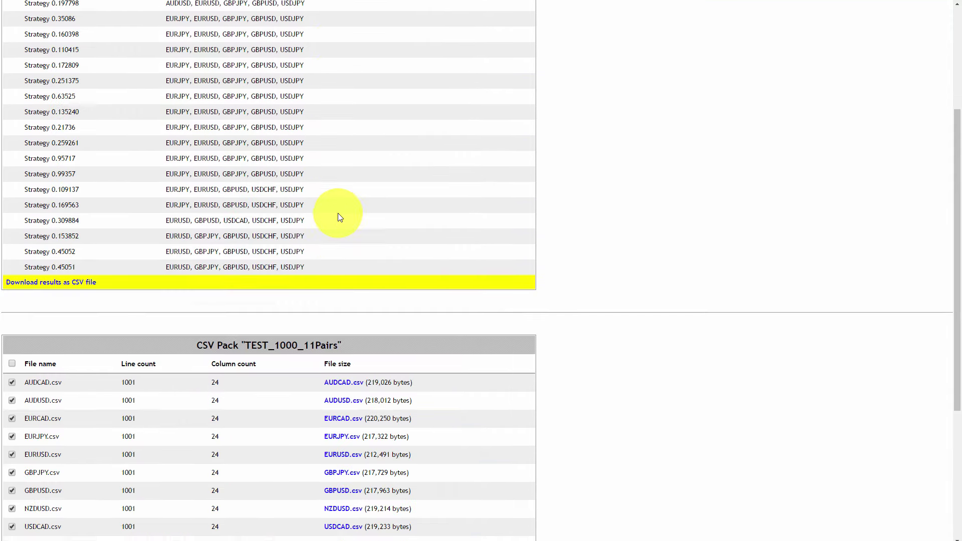
pyautogui.moveTo(477, 456); pyautogui.dragTo(470, 457)
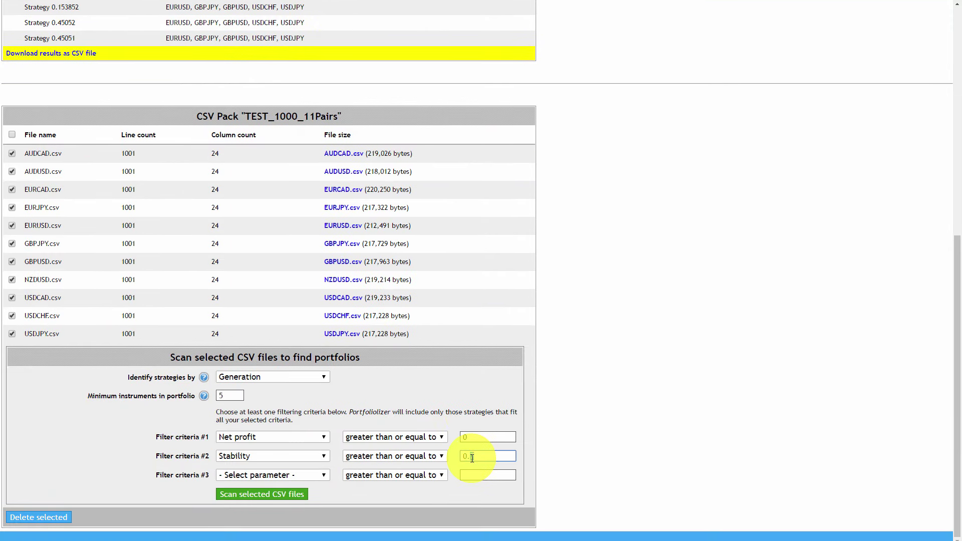
pyautogui.write('8')
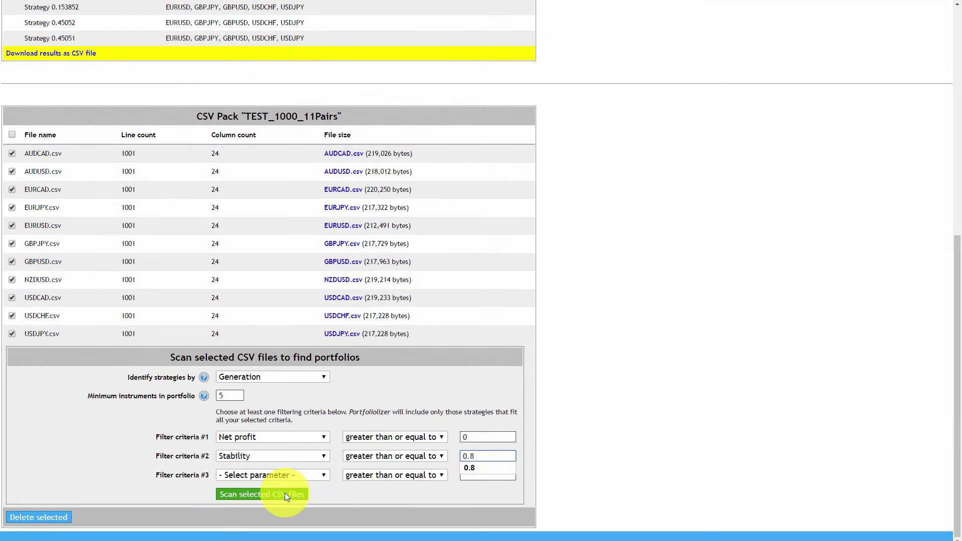
pyautogui.click(270, 490)
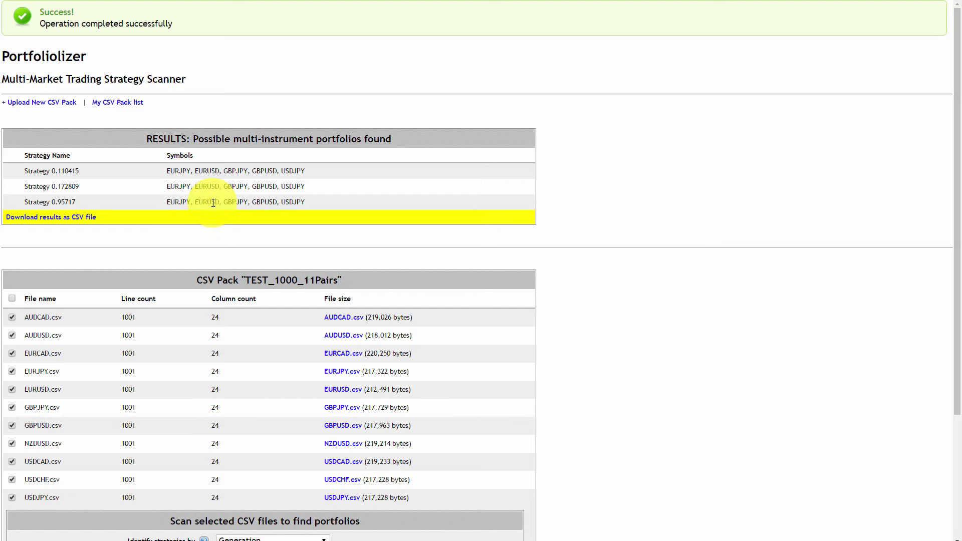
pyautogui.moveTo(243, 202)
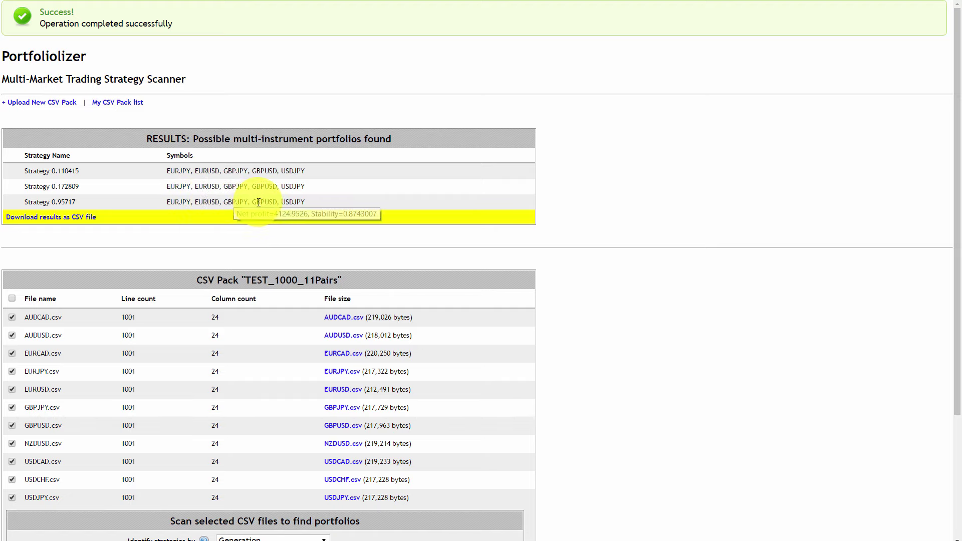
pyautogui.moveTo(294, 202)
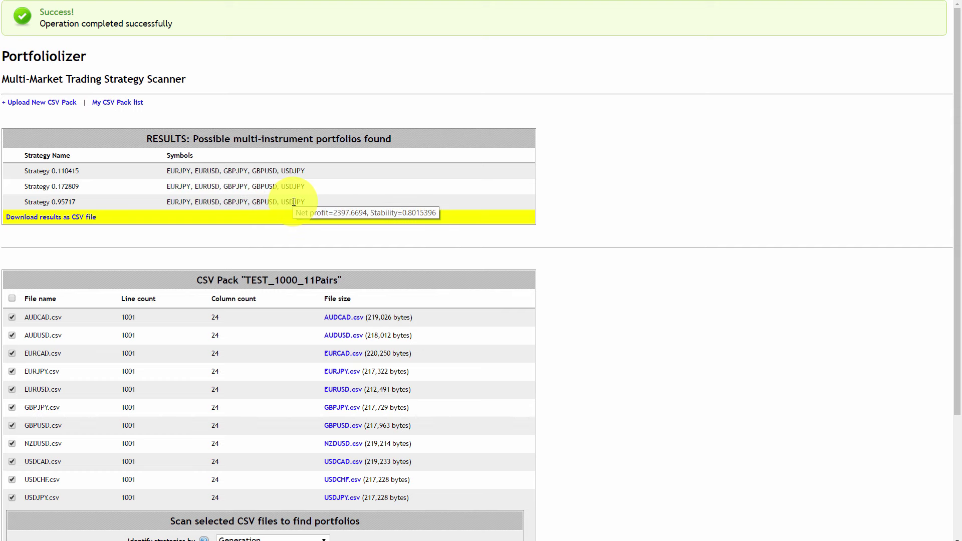
# Add a third filter criterion of Ret/DD Ratio greater than or equal to 2 and rescan the selected CSV files
pyautogui.scroll(-3, 527, 313)
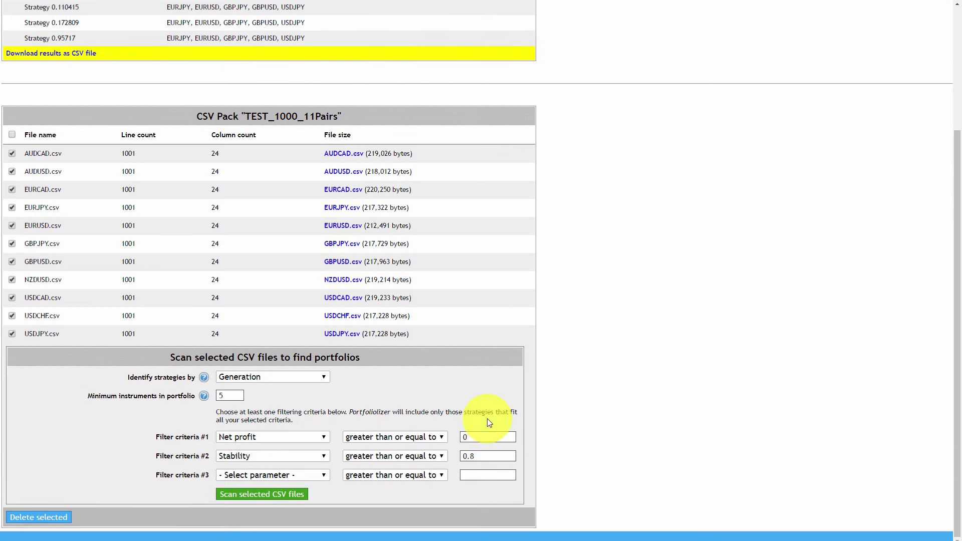
pyautogui.click(307, 479)
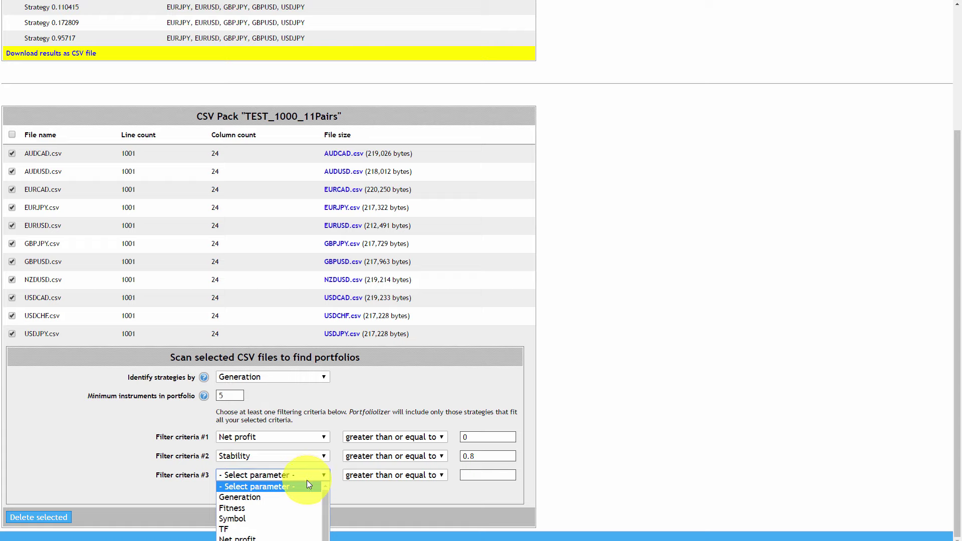
pyautogui.click(288, 540)
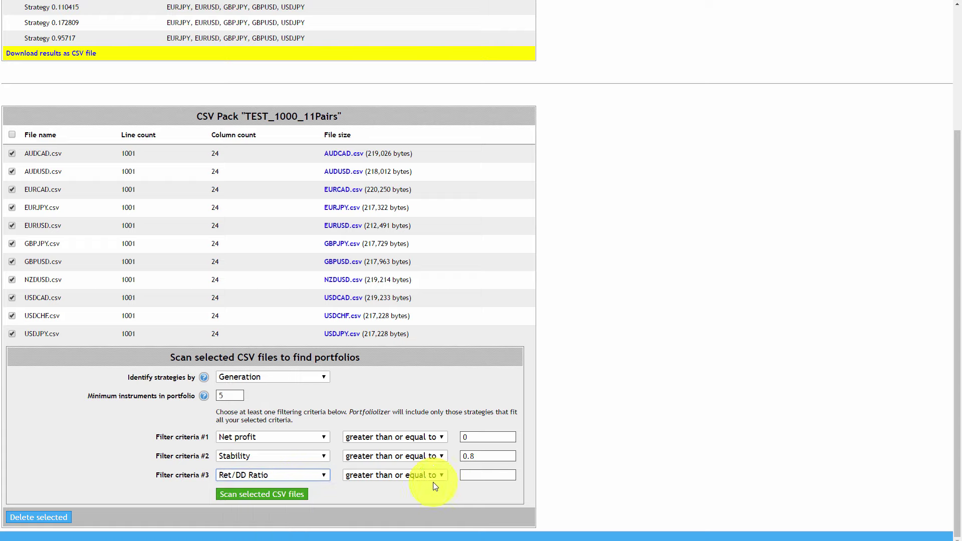
pyautogui.click(466, 478)
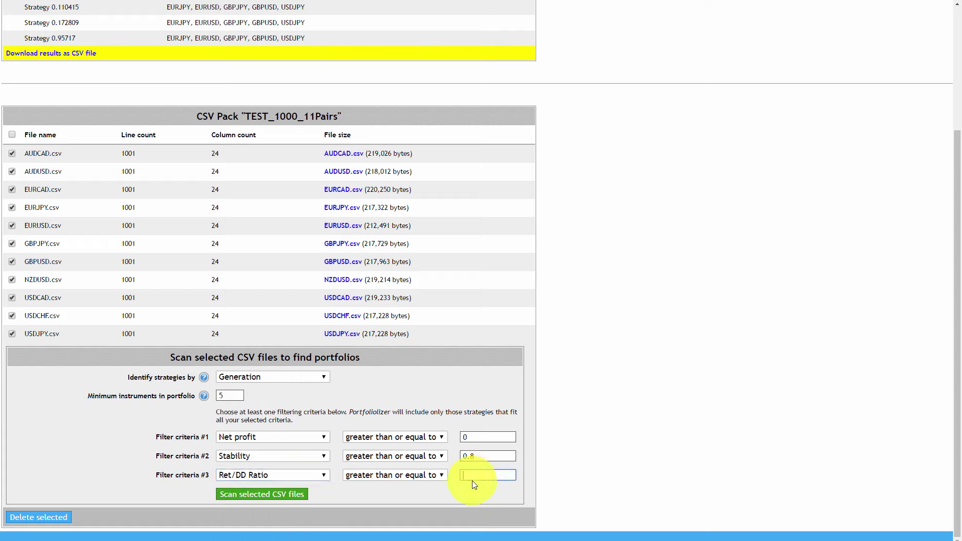
pyautogui.write('2')
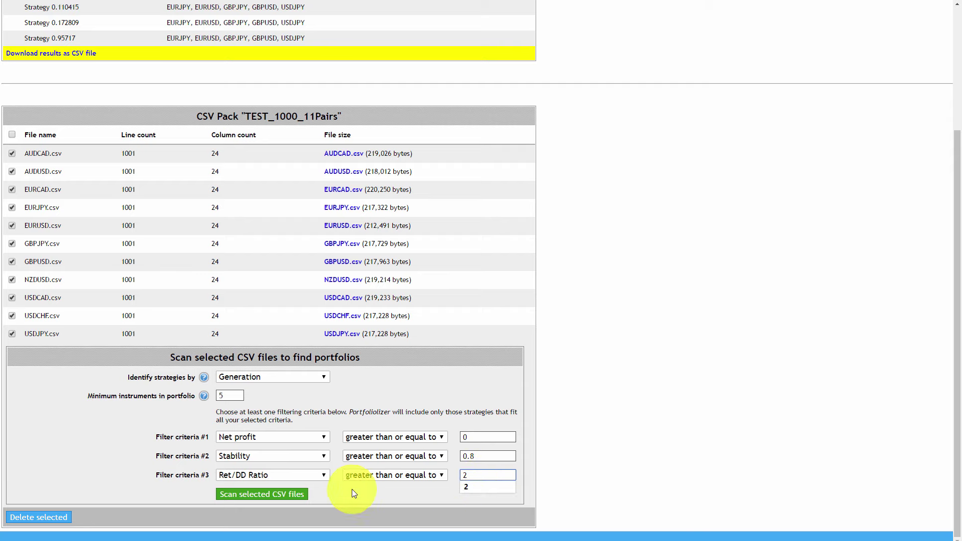
pyautogui.click(269, 495)
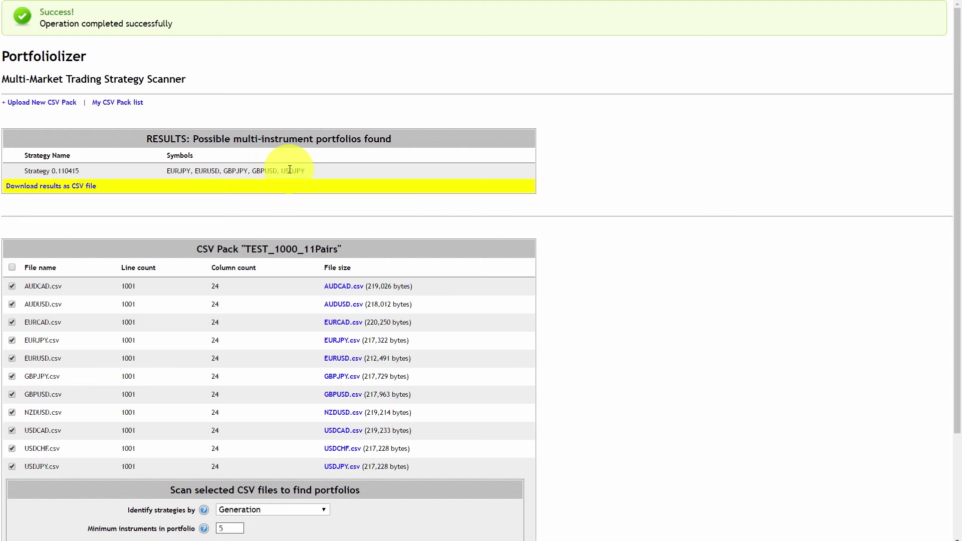
# Lower the Stability threshold to 0.7 and scan the selected CSV files again
pyautogui.scroll(-3, 289, 173)
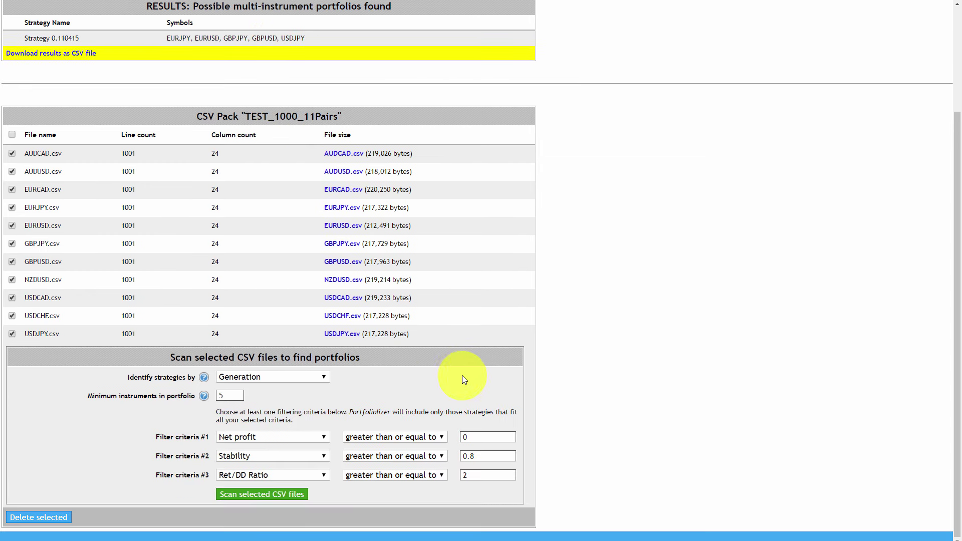
pyautogui.click(473, 458)
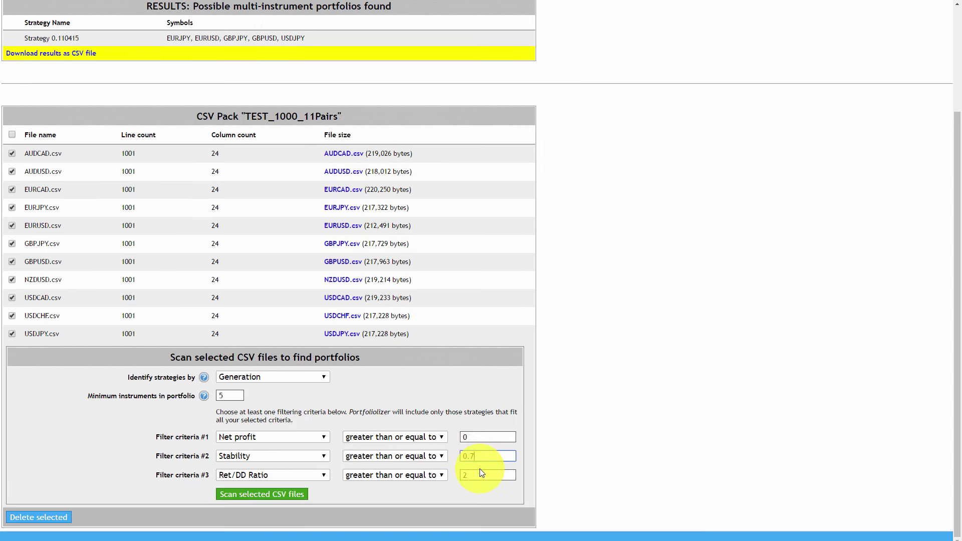
pyautogui.click(288, 493)
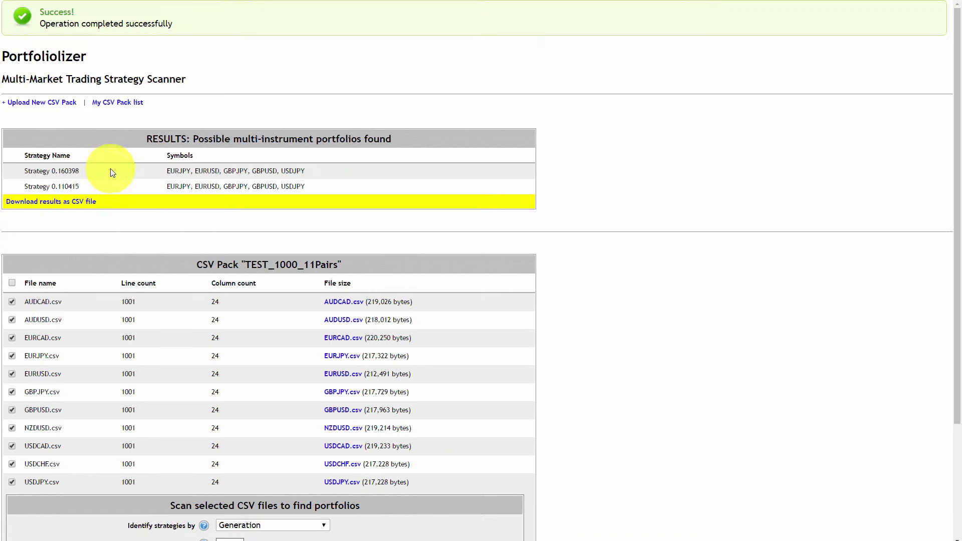
# Loosen the filters to a Stability threshold of 0.5 and a Ret/DD Ratio threshold of 0, and rerun the scan
pyautogui.scroll(-3, 354, 195)
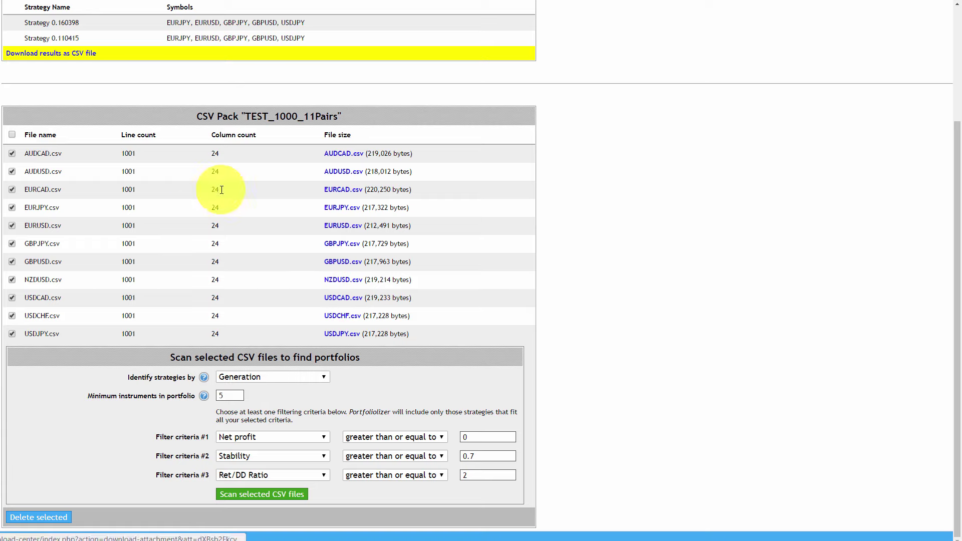
pyautogui.scroll(1, 221, 189)
pyautogui.scroll(-1, 275, 282)
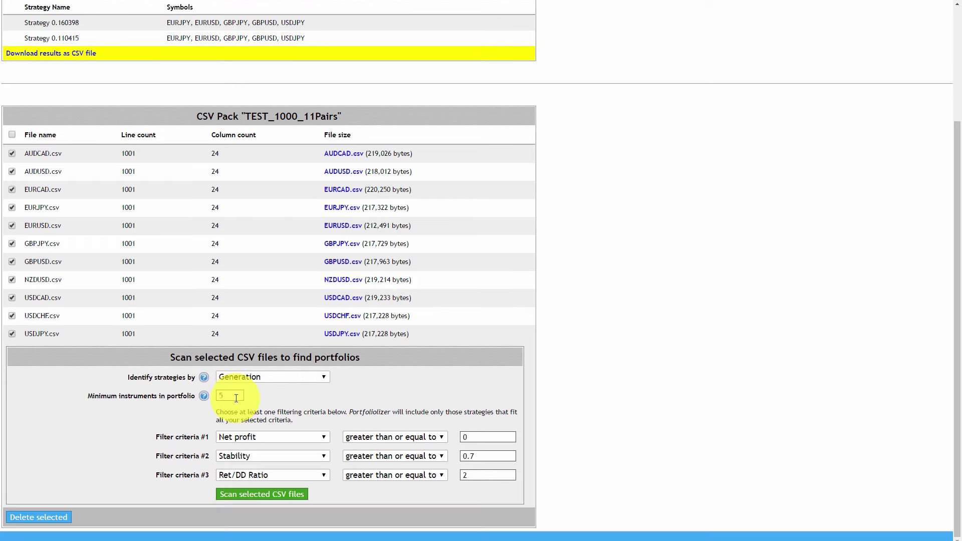
pyautogui.doubleClick(477, 456)
pyautogui.write('5')
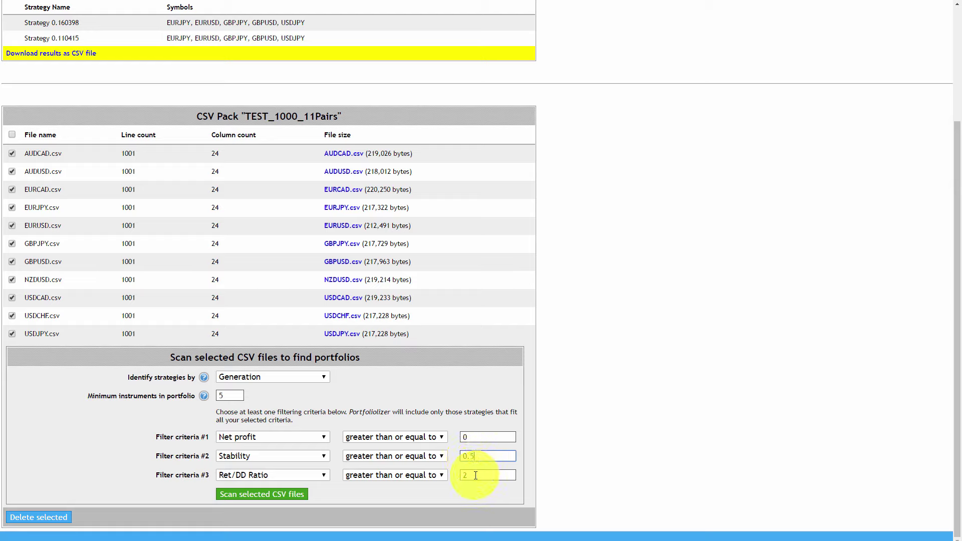
pyautogui.click(467, 475)
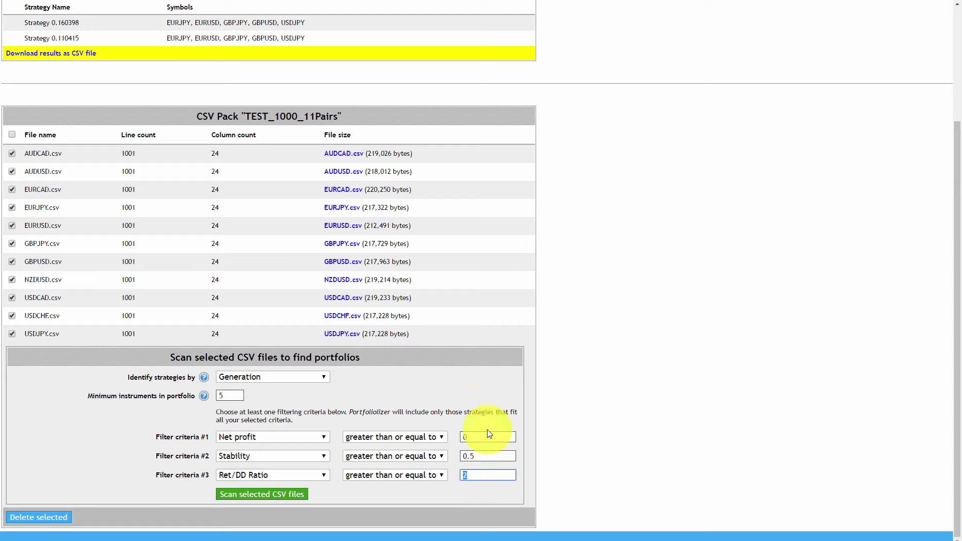
pyautogui.write('1')
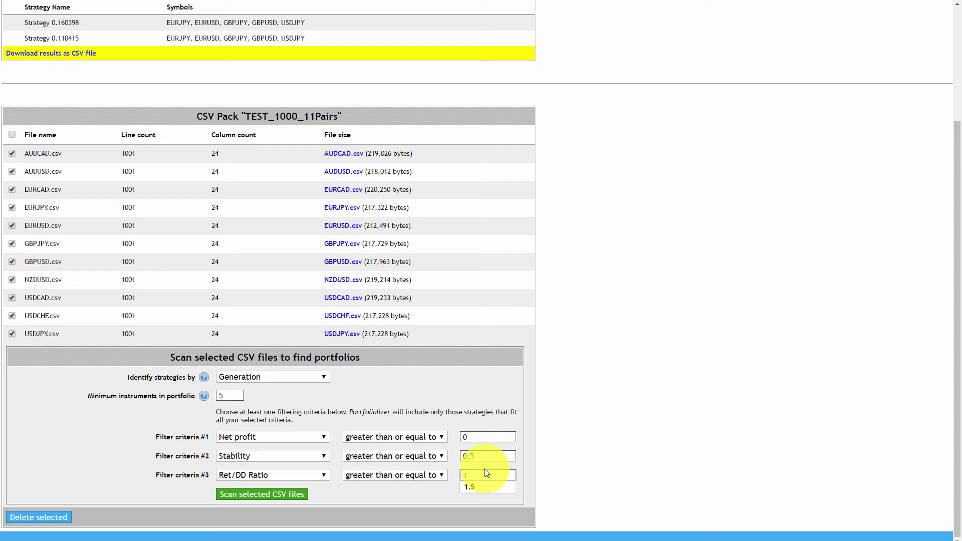
pyautogui.click(504, 461)
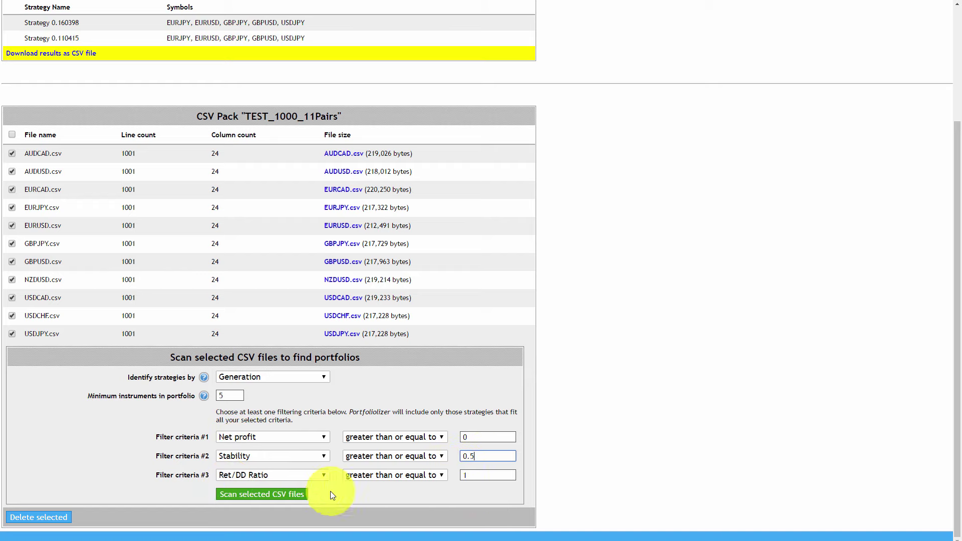
pyautogui.doubleClick(478, 477)
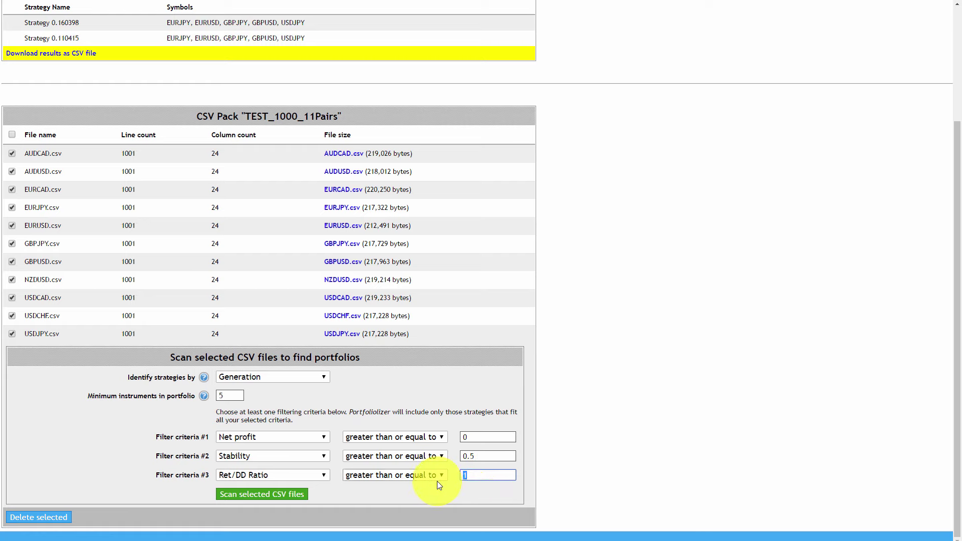
pyautogui.click(293, 493)
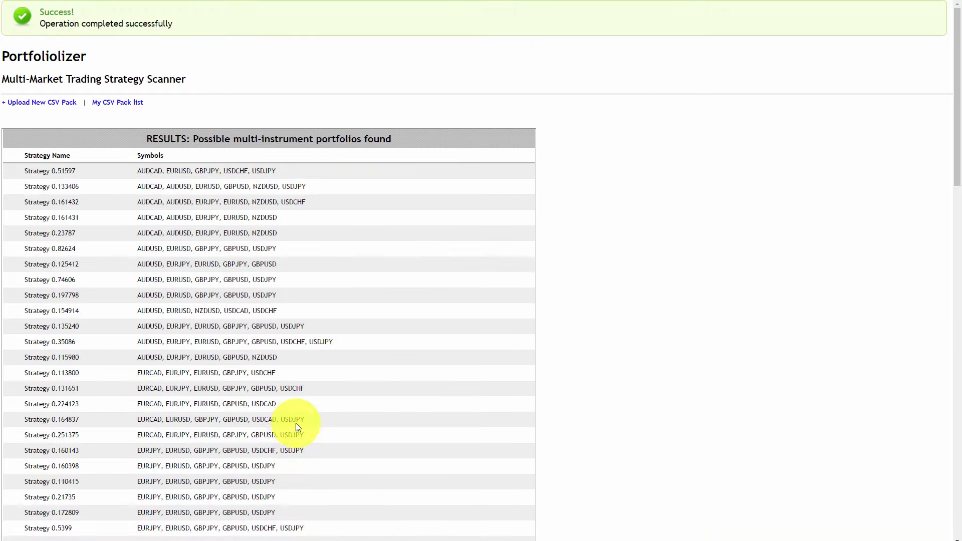
# Review the resulting portfolios, set the minimum instruments in portfolio to 6, and rescan the selected CSV files
pyautogui.scroll(-15, 299, 421)
pyautogui.scroll(8, 299, 422)
pyautogui.scroll(-8, 296, 427)
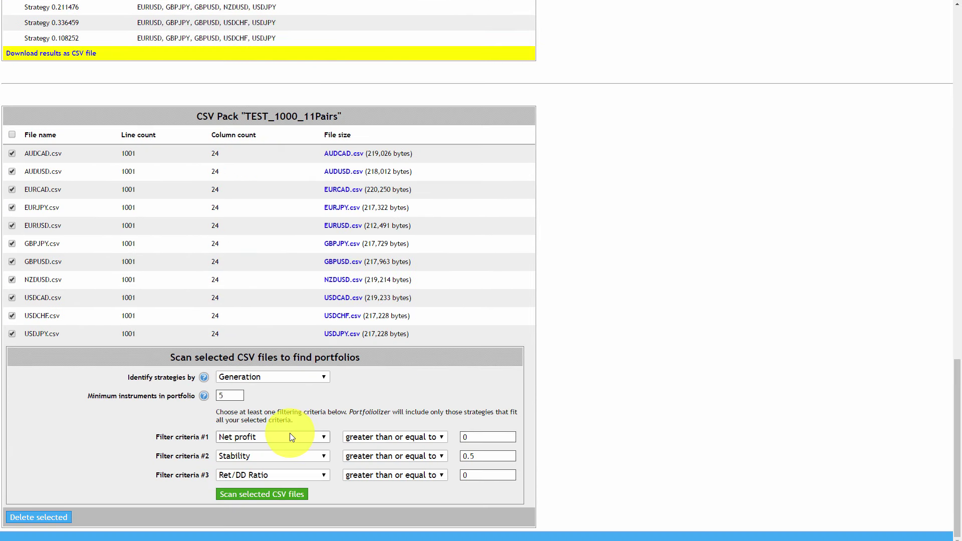
pyautogui.doubleClick(224, 396)
pyautogui.write('6')
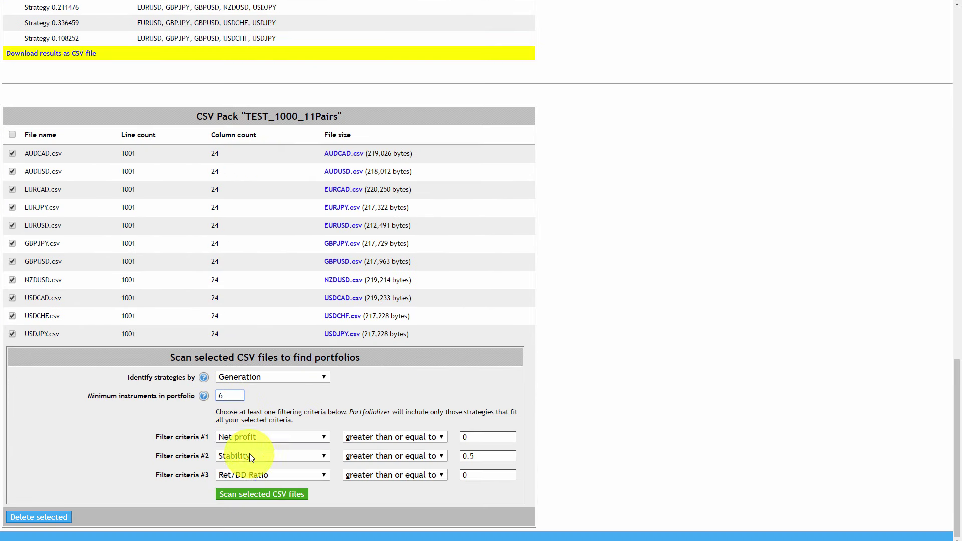
pyautogui.click(252, 495)
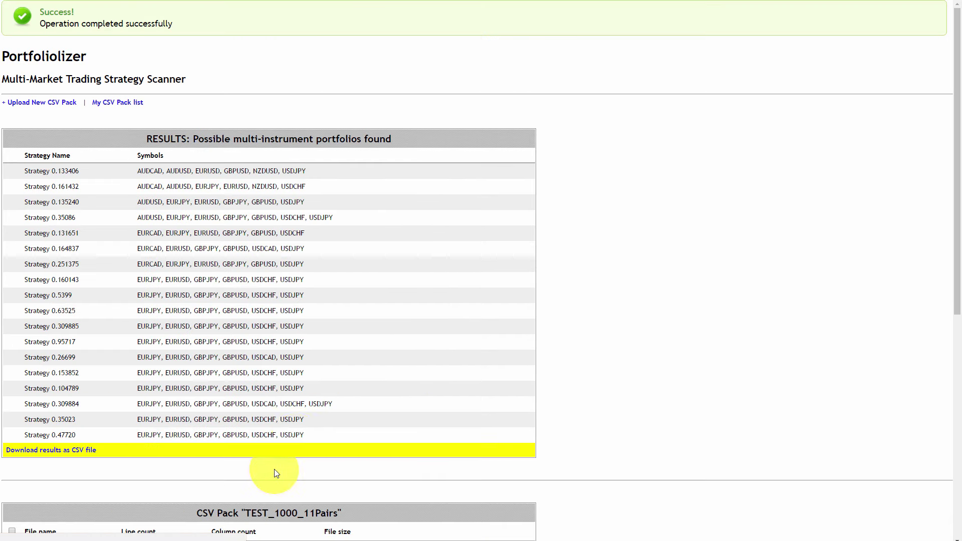
# Raise the minimum instruments in portfolio to 7 and rerun the scan on the selected CSV files
pyautogui.scroll(-1, 331, 360)
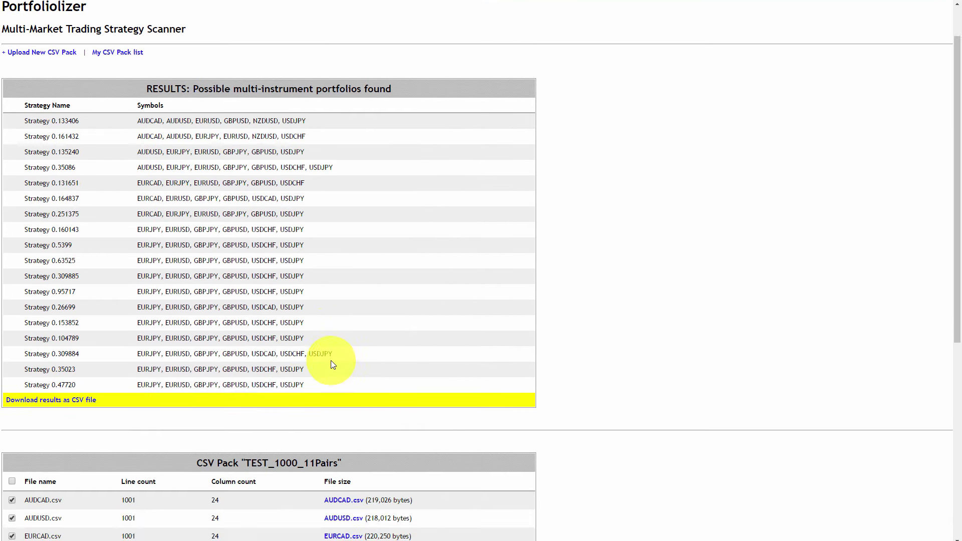
pyautogui.scroll(1, 333, 219)
pyautogui.scroll(-8, 332, 225)
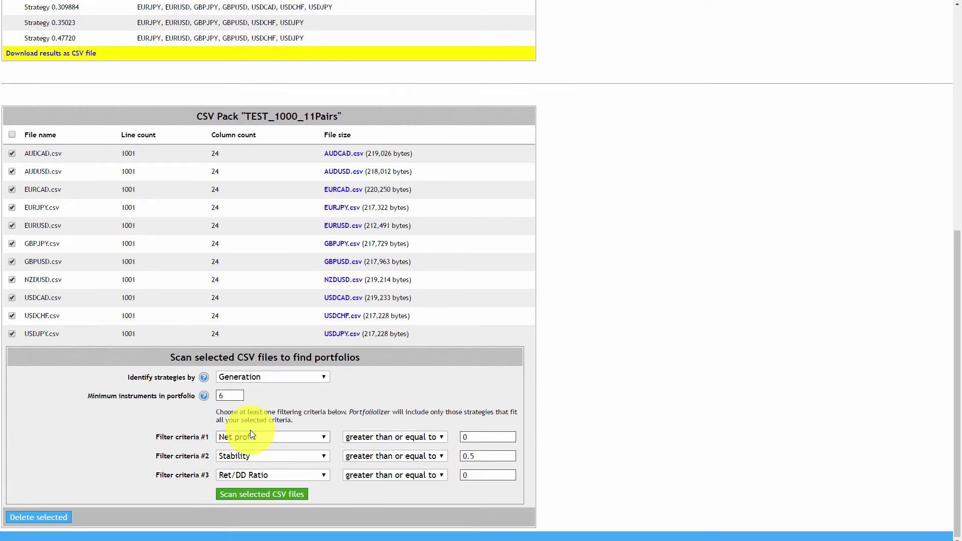
pyautogui.click(240, 394)
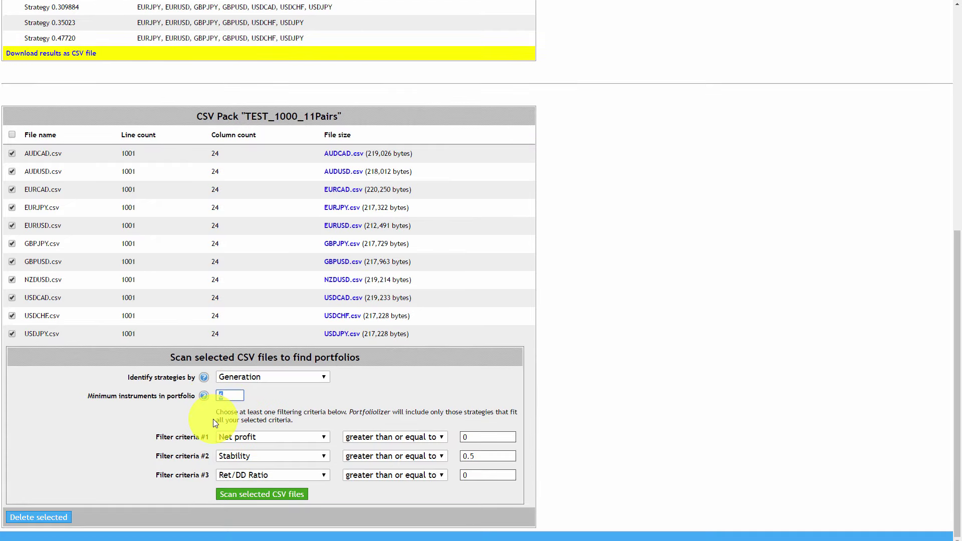
pyautogui.click(255, 497)
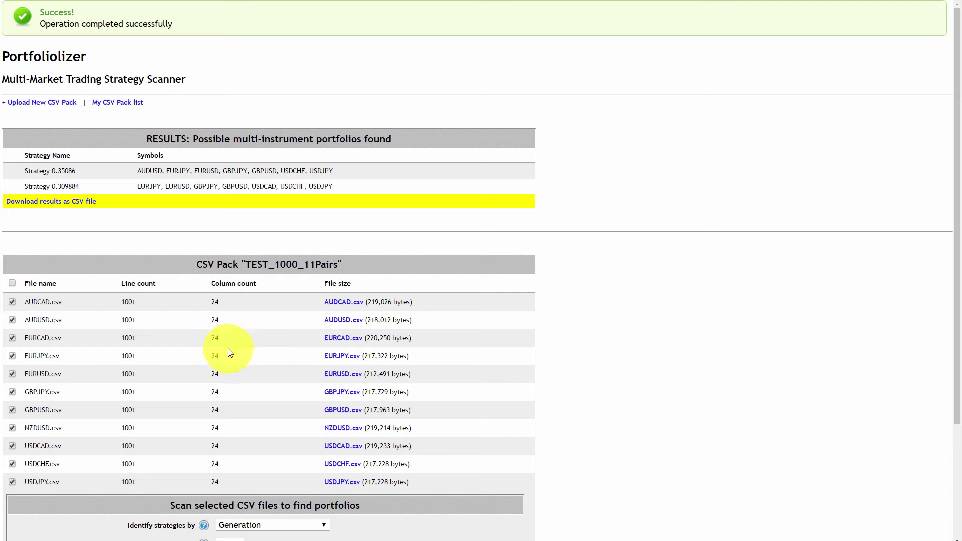
# Examine the symbol list of the Strategy 0.309884 portfolio against the scan's filter criteria
pyautogui.moveTo(336, 186); pyautogui.dragTo(139, 186)
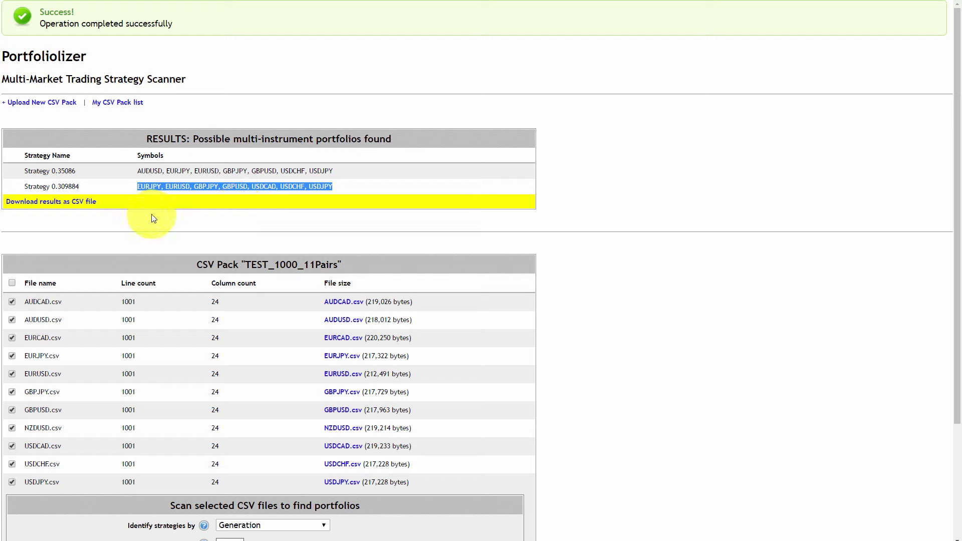
pyautogui.click(182, 221)
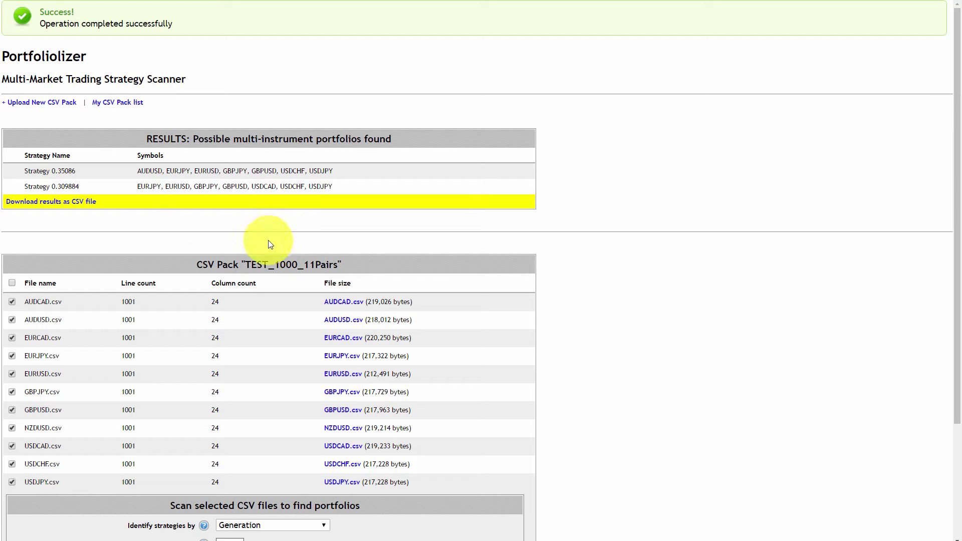
pyautogui.scroll(-2, 571, 249)
pyautogui.scroll(2, 572, 249)
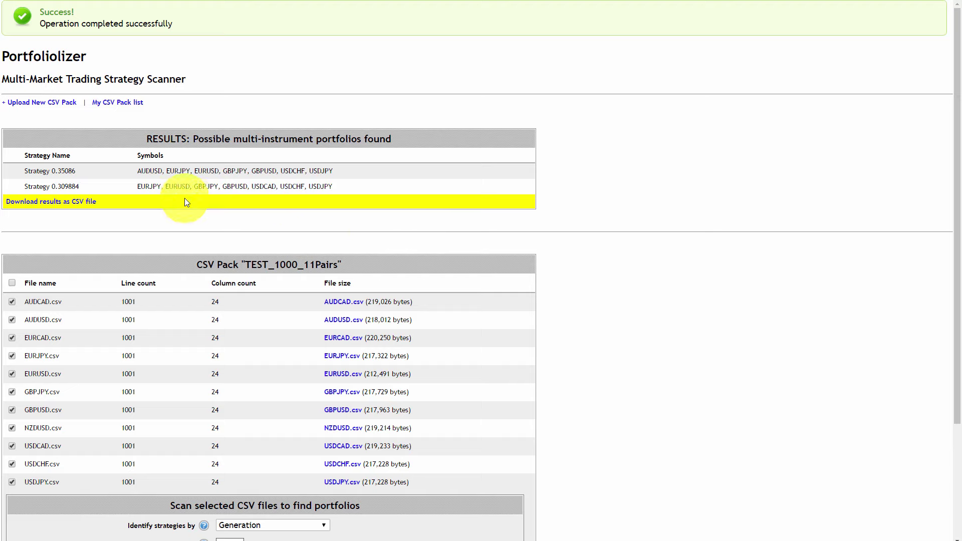
pyautogui.moveTo(137, 187); pyautogui.dragTo(359, 188)
pyautogui.scroll(-3, 368, 204)
pyautogui.scroll(-1, 368, 204)
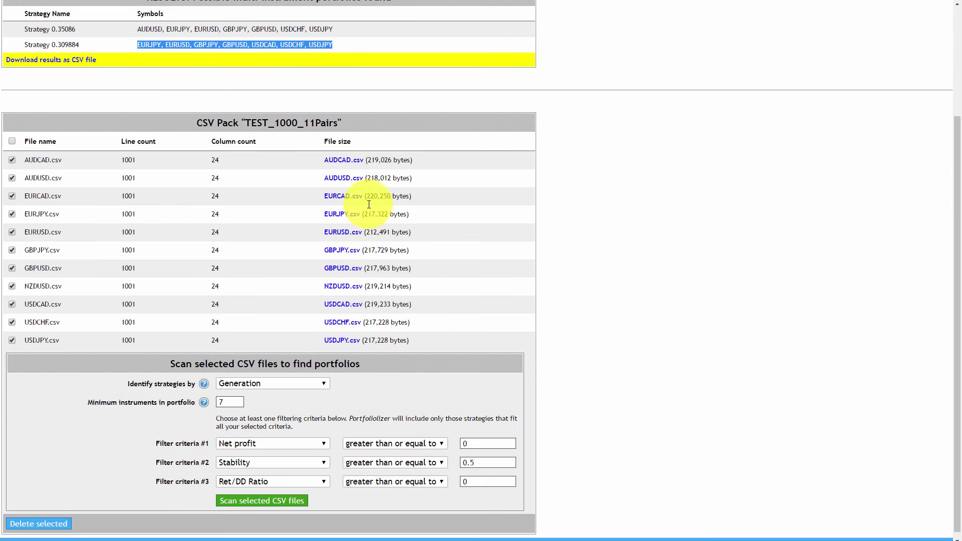
pyautogui.scroll(1, 368, 204)
pyautogui.scroll(-1, 351, 204)
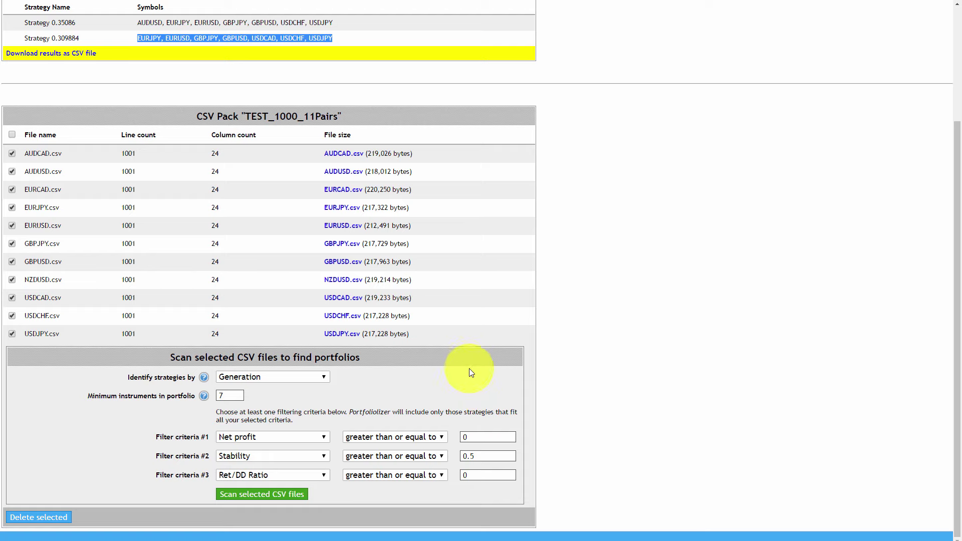
pyautogui.scroll(1, 470, 371)
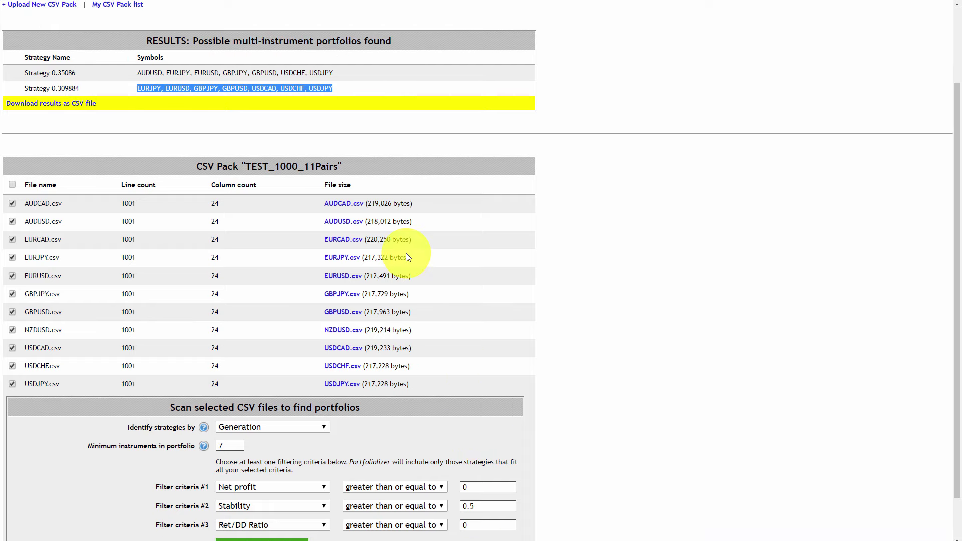
pyautogui.scroll(1, 404, 252)
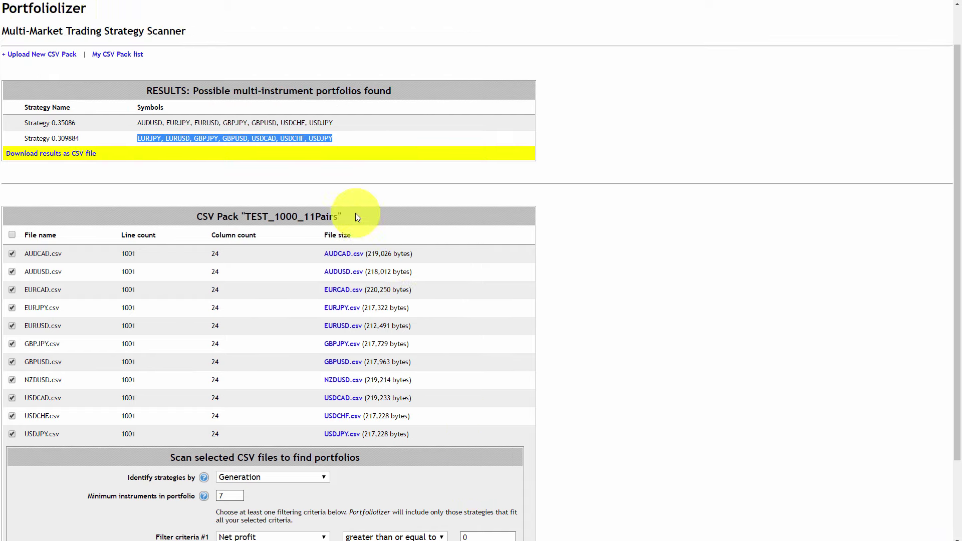
# Inspect the net profit, stability and Ret/DD ratio of the individual symbols in the Strategy 0.309884 portfolio
pyautogui.click(320, 141)
pyautogui.moveTo(320, 141)
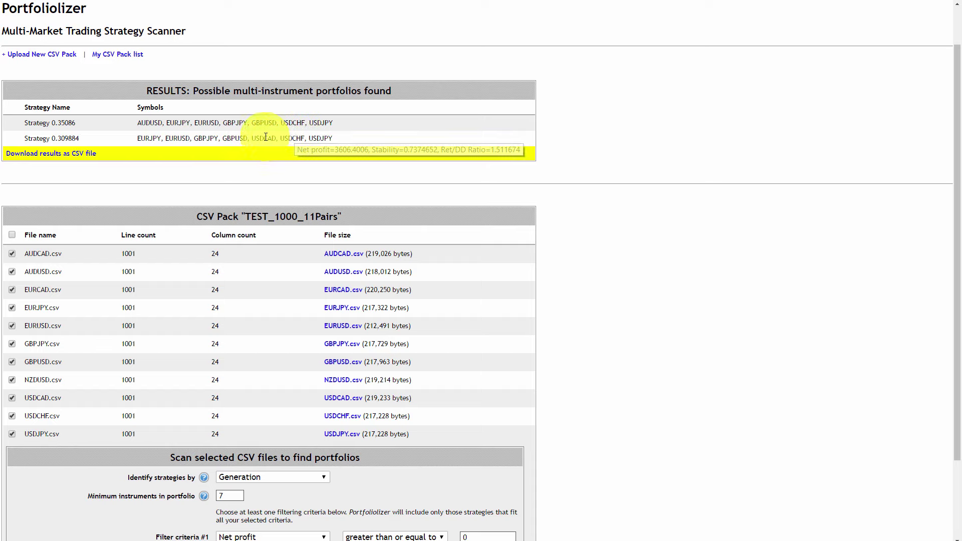
pyautogui.moveTo(236, 138)
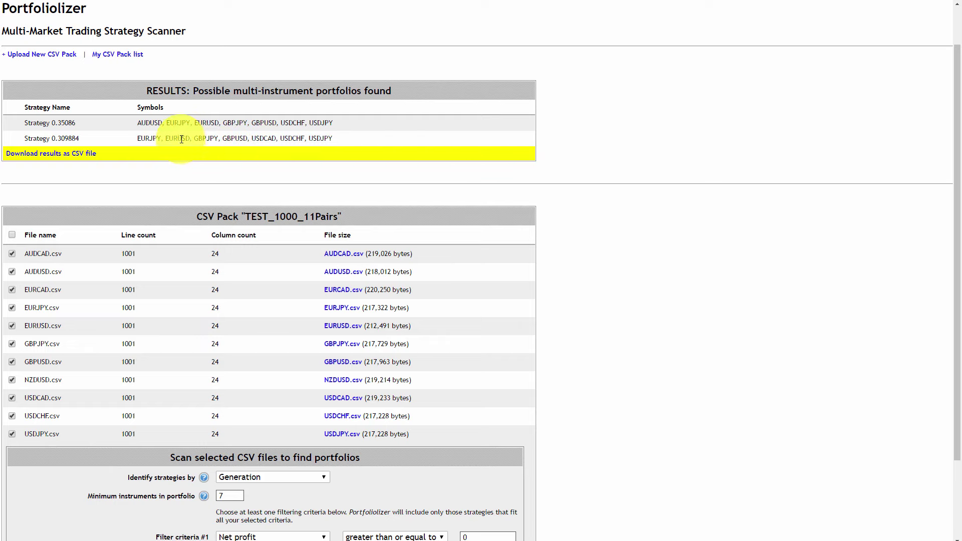
pyautogui.moveTo(148, 138)
# Set the Ret/DD Ratio filter to greater than or equal to 1 and rescan the selected CSV files
pyautogui.scroll(-2, 558, 208)
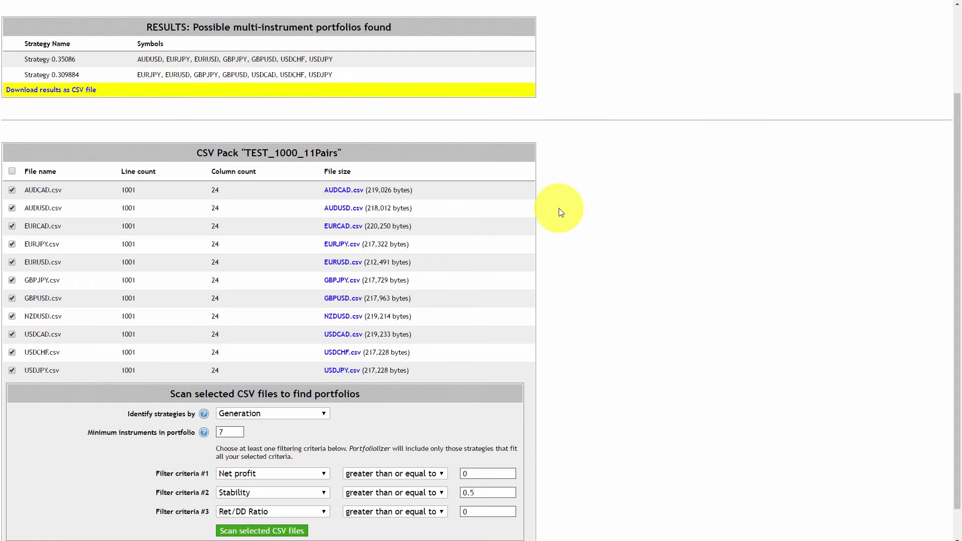
pyautogui.doubleClick(479, 458)
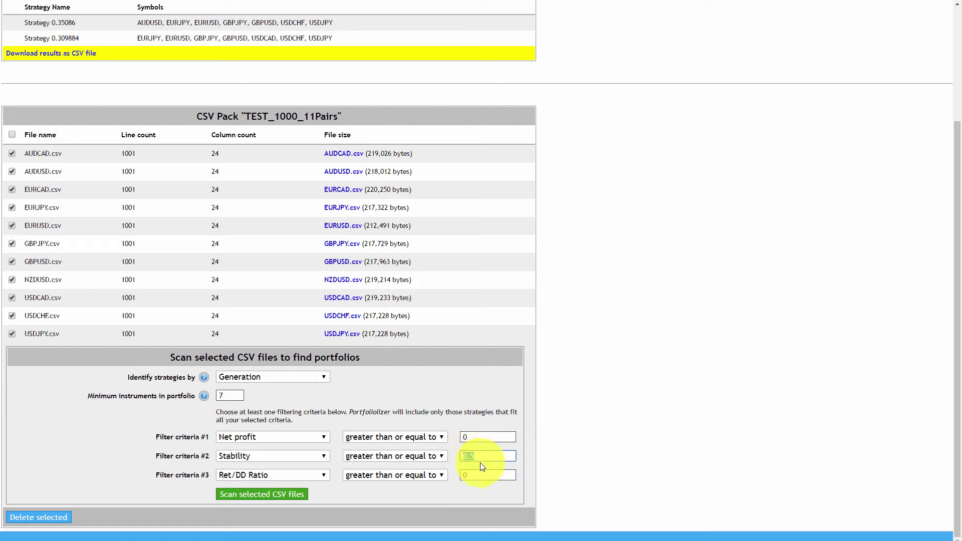
pyautogui.click(480, 476)
pyautogui.write('1')
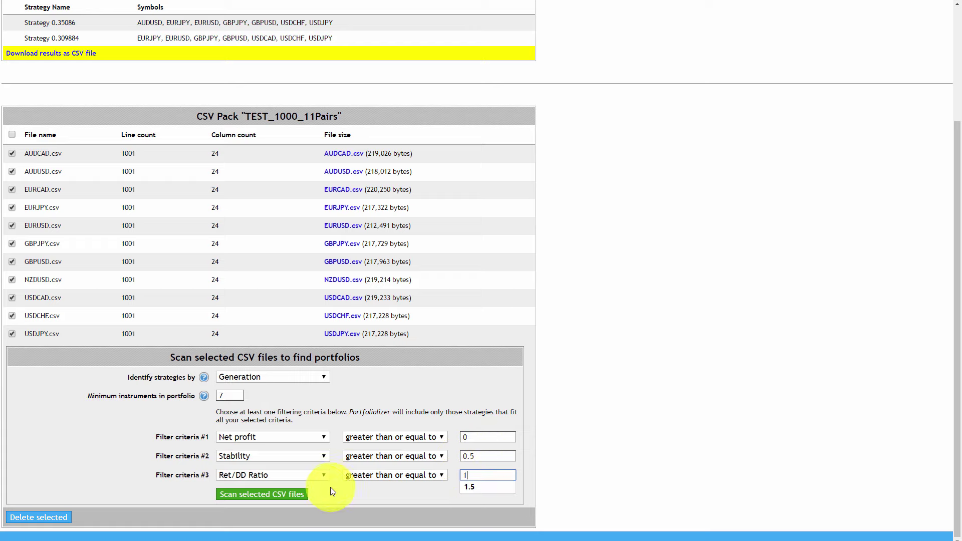
pyautogui.click(275, 493)
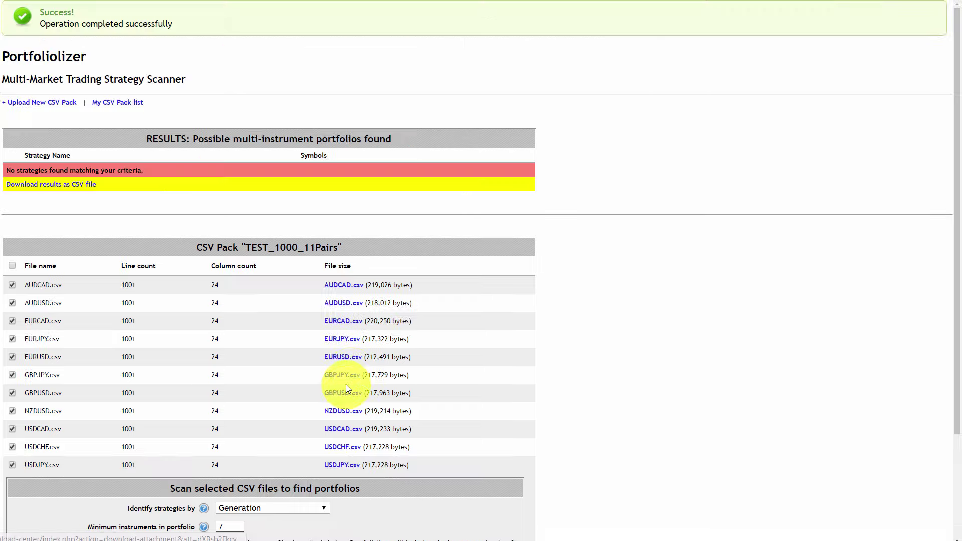
# Set the Ret/DD Ratio filter threshold back to 0 and rescan the selected CSV files
pyautogui.scroll(-3, 313, 297)
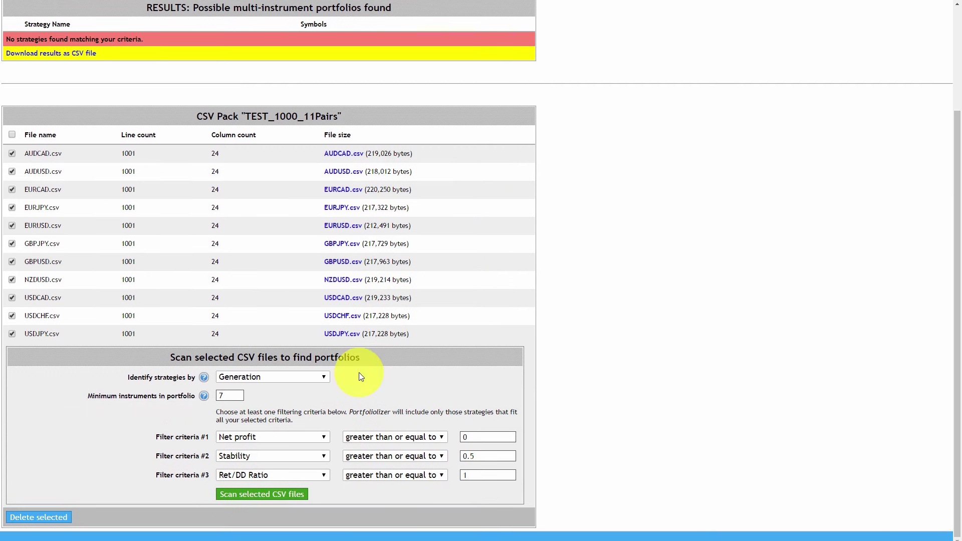
pyautogui.click(462, 476)
pyautogui.press('BackSpace')
pyautogui.write('0')
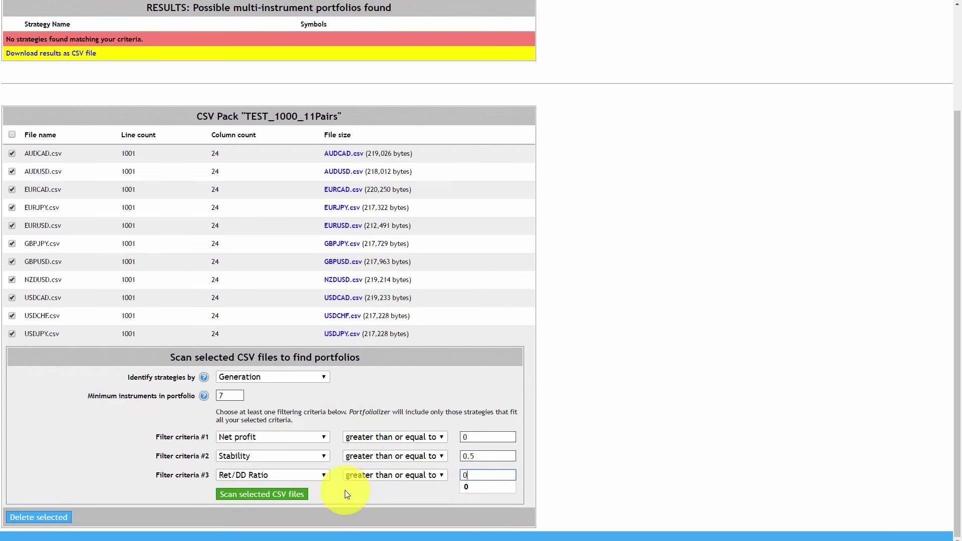
pyautogui.click(284, 495)
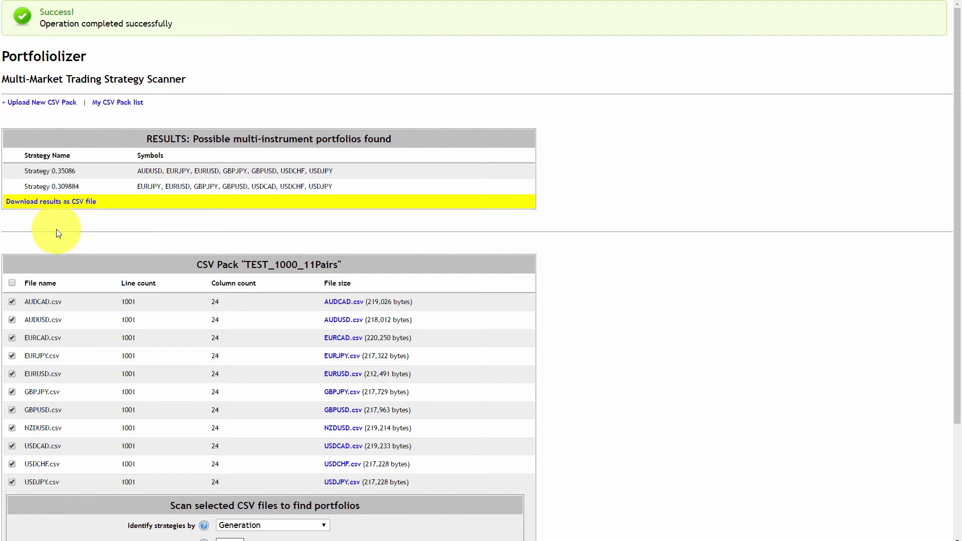
# Download the scan results as a CSV file, open it in Excel and fit all column widths to their contents
pyautogui.click(54, 202)
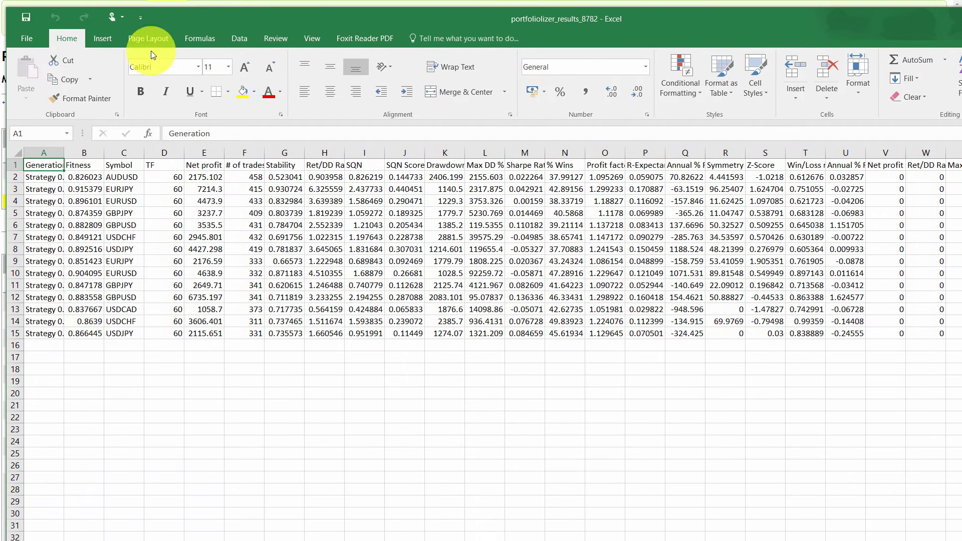
pyautogui.click(19, 155)
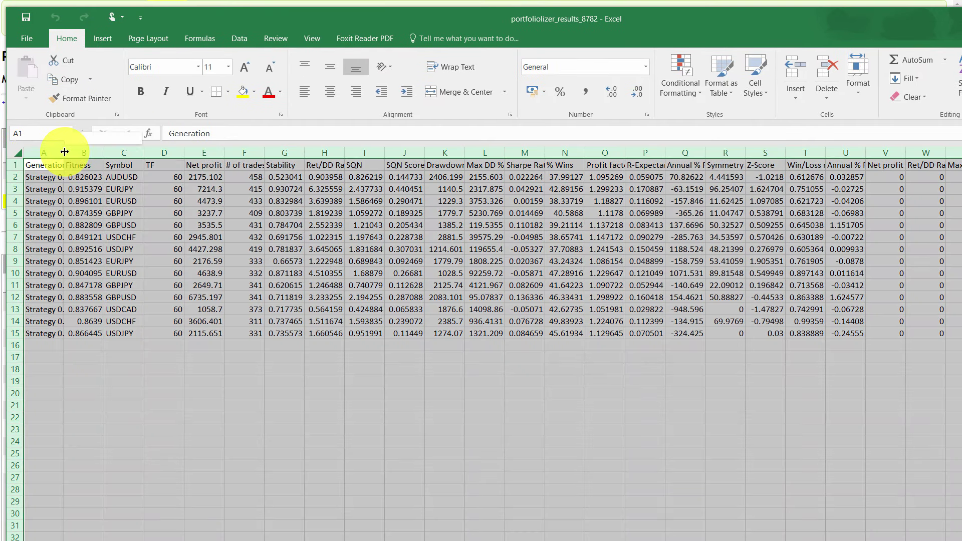
pyautogui.doubleClick(64, 153)
pyautogui.click(119, 285)
# Fill the header row of the results sheet with yellow
pyautogui.click(15, 177)
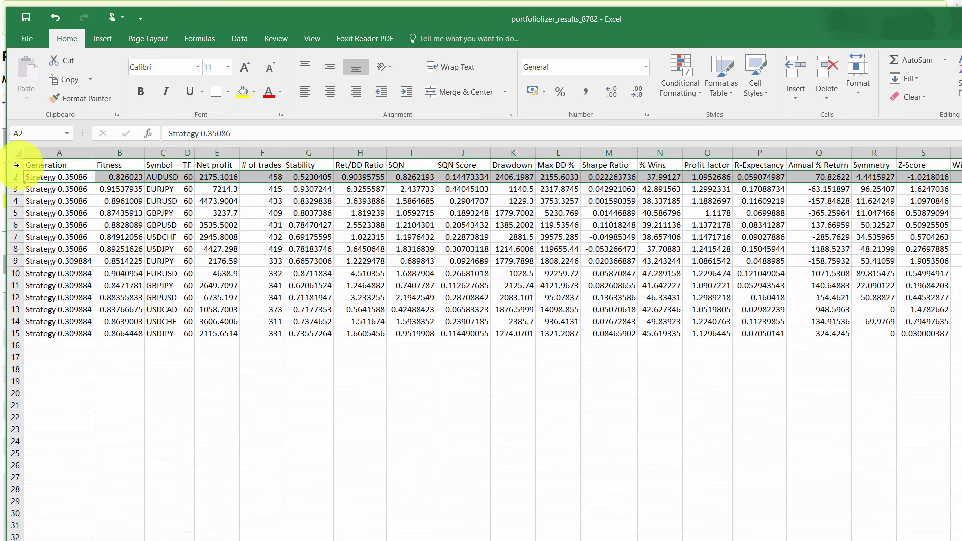
pyautogui.click(15, 165)
pyautogui.click(243, 94)
pyautogui.click(261, 357)
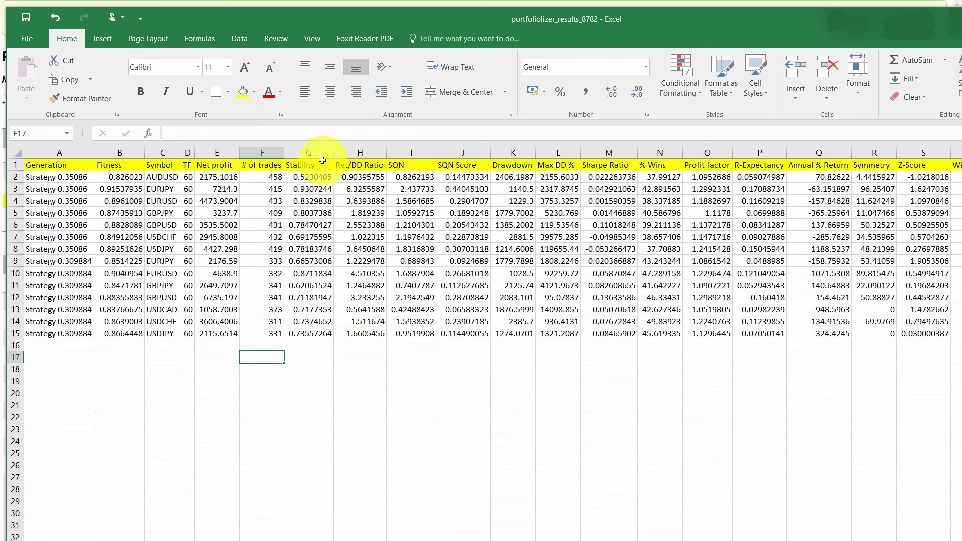
# Shade the Strategy 0.35086 rows, 2 to 8, with a grey fill
pyautogui.moveTo(14, 177); pyautogui.dragTo(15, 251)
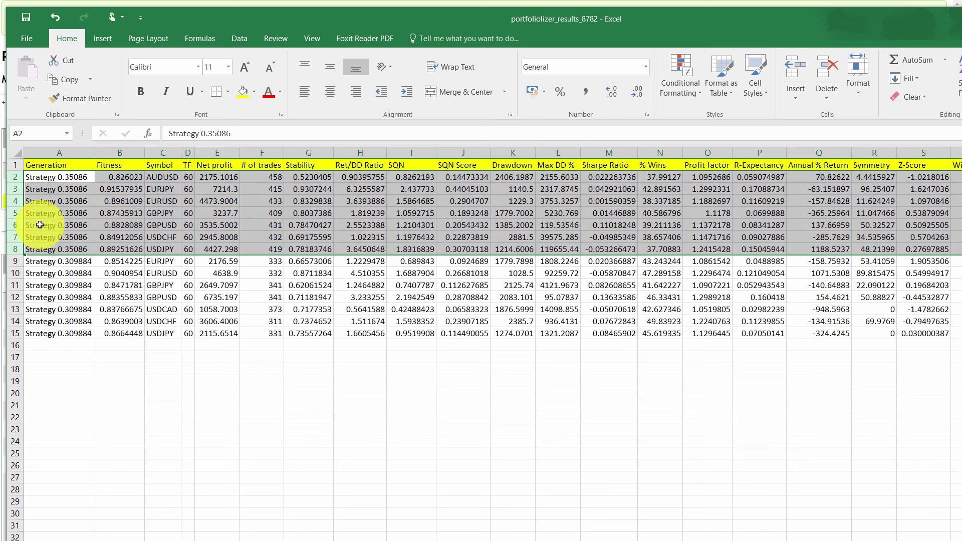
pyautogui.moveTo(162, 177); pyautogui.dragTo(163, 237)
pyautogui.moveTo(15, 177); pyautogui.dragTo(16, 249)
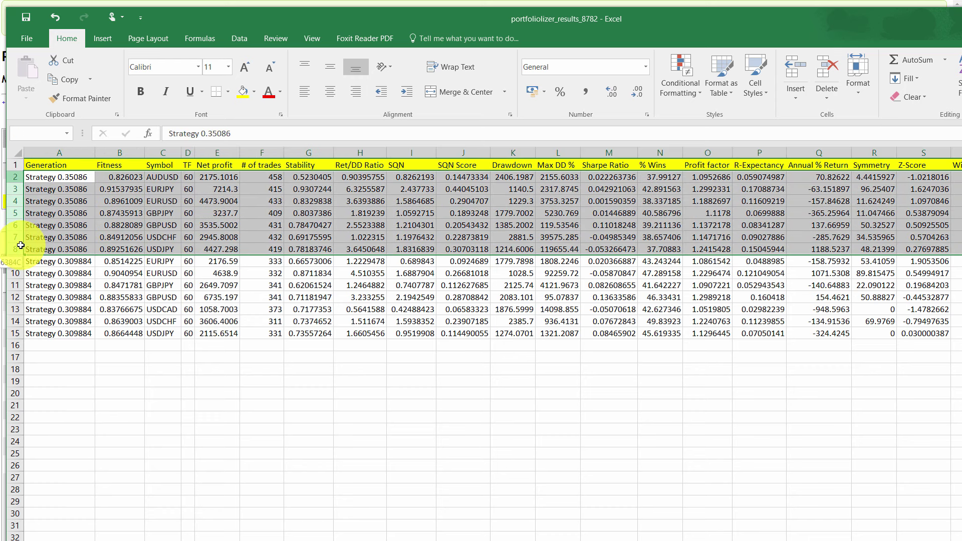
pyautogui.click(255, 92)
pyautogui.press('Escape')
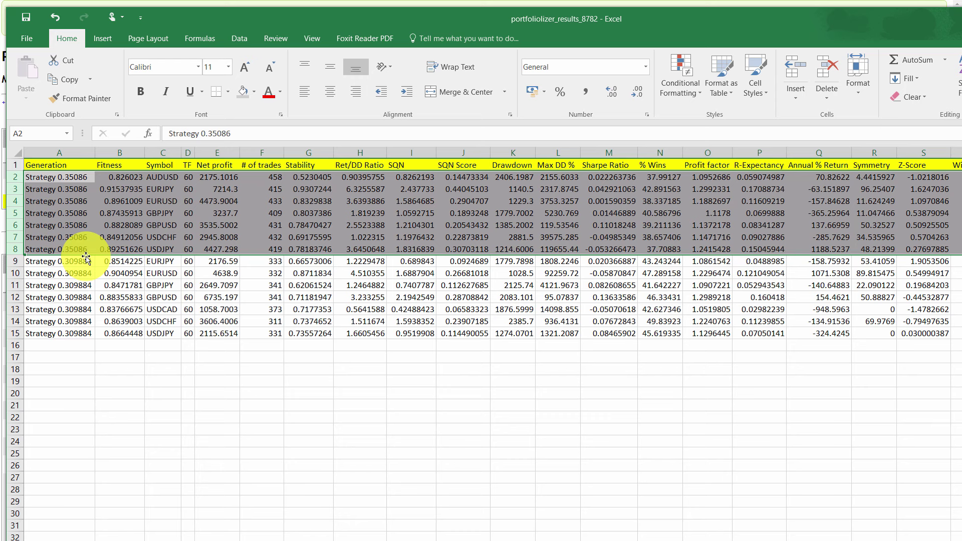
# Shade the Strategy 0.309884 rows, 9 to 15, with a light blue fill
pyautogui.keyDown('ctrl'); pyautogui.click(20, 262); pyautogui.keyUp('ctrl')
pyautogui.moveTo(19, 261); pyautogui.dragTo(16, 334)
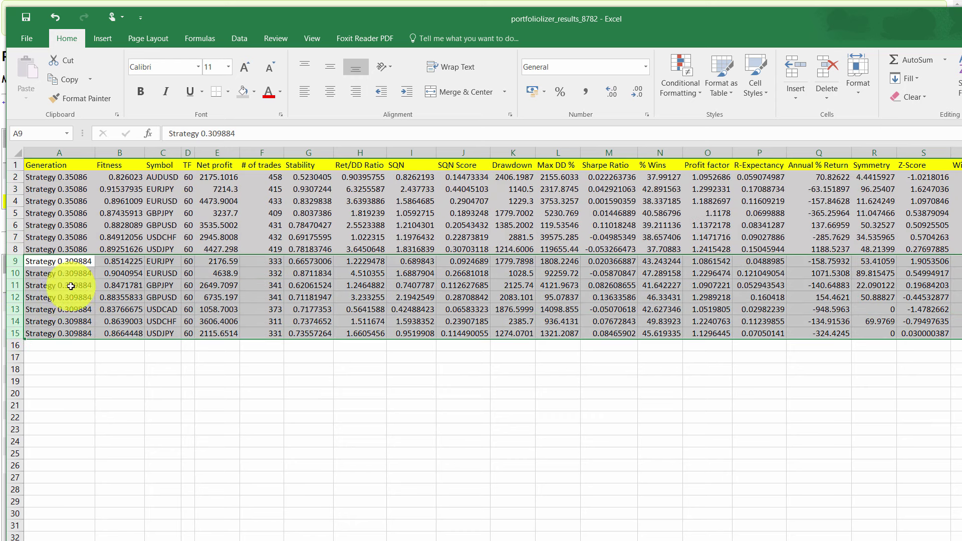
pyautogui.click(254, 94)
pyautogui.click(277, 140)
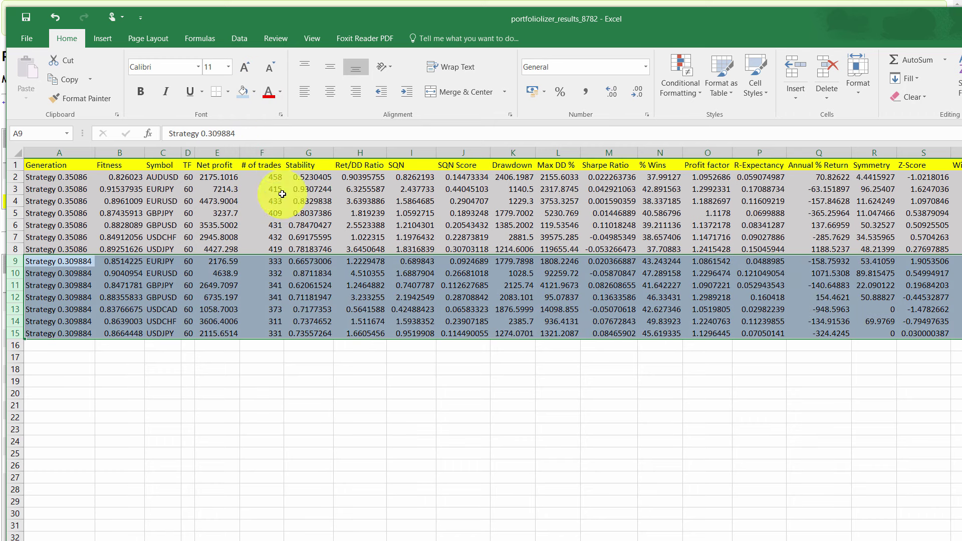
pyautogui.click(360, 417)
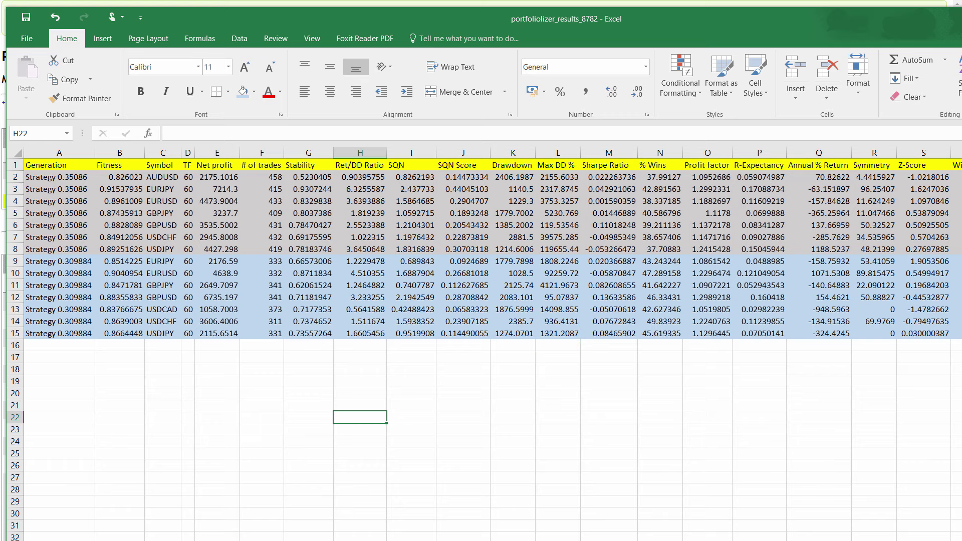
# Close the results workbook without saving the changes and return to the scan settings in Portfoliolizer
pyautogui.hotkey('alt', 'F4')
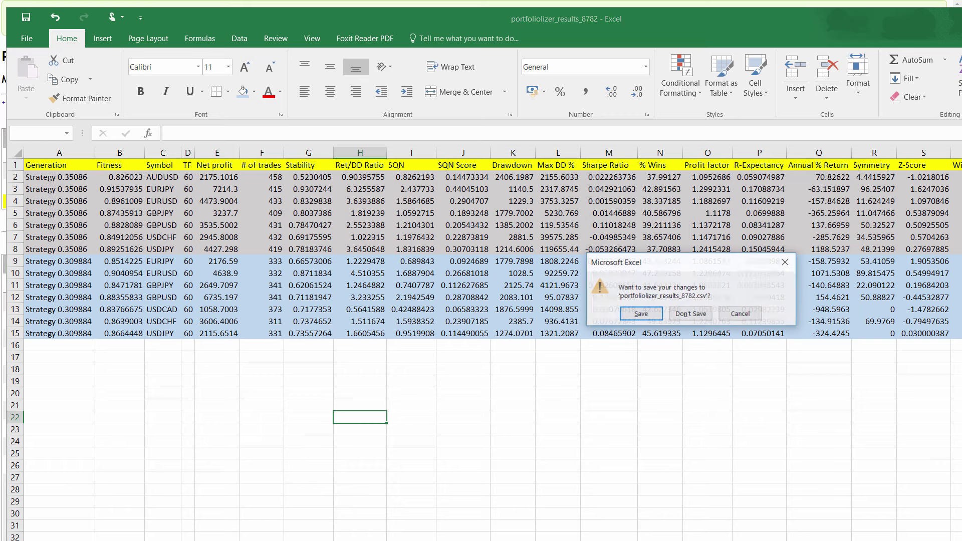
pyautogui.click(690, 315)
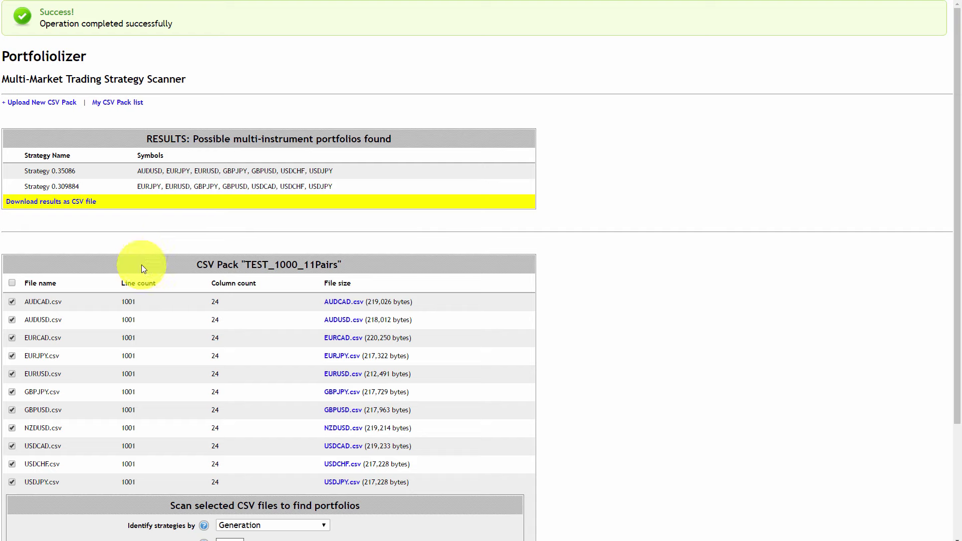
pyautogui.scroll(-3, 133, 227)
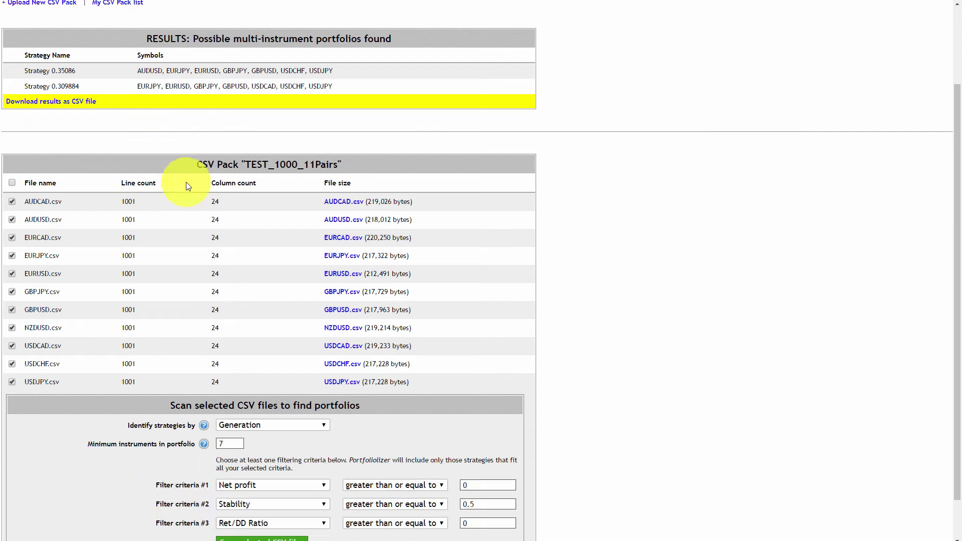